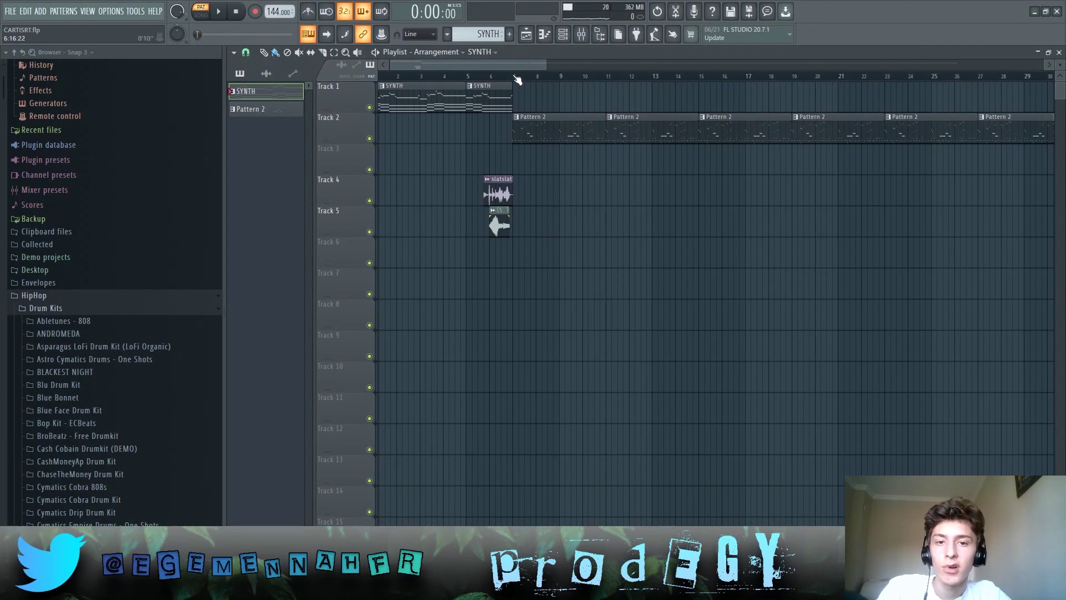
Step: Open the SYNTH pattern from Track 1 of the playlist to view its notes in the piano roll
drag(516, 77, 331, 122)
click(384, 78)
double_click(391, 98)
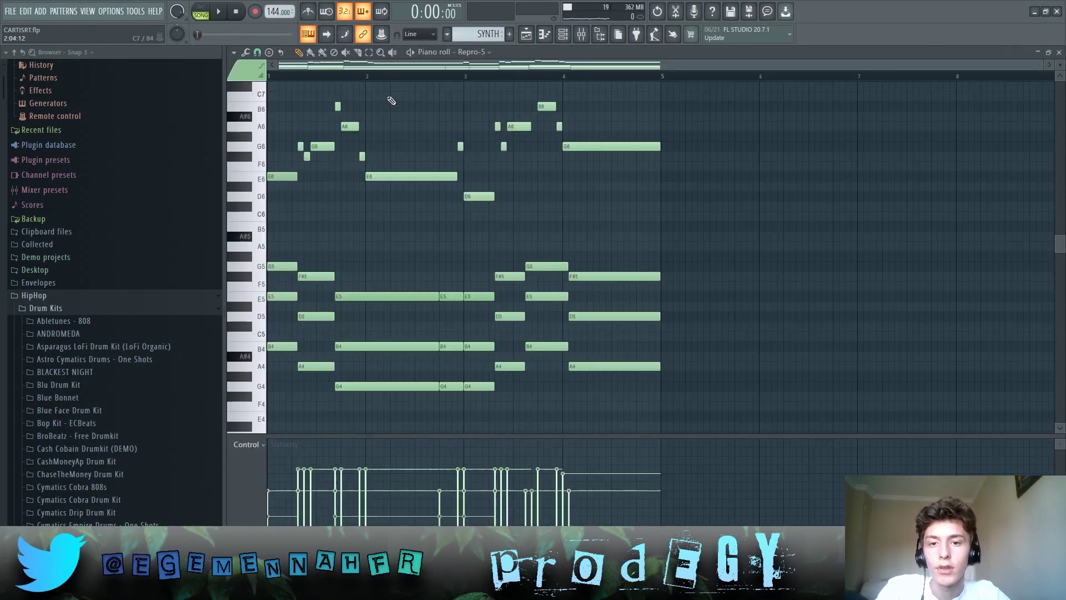
scroll(283, 167, up, 1)
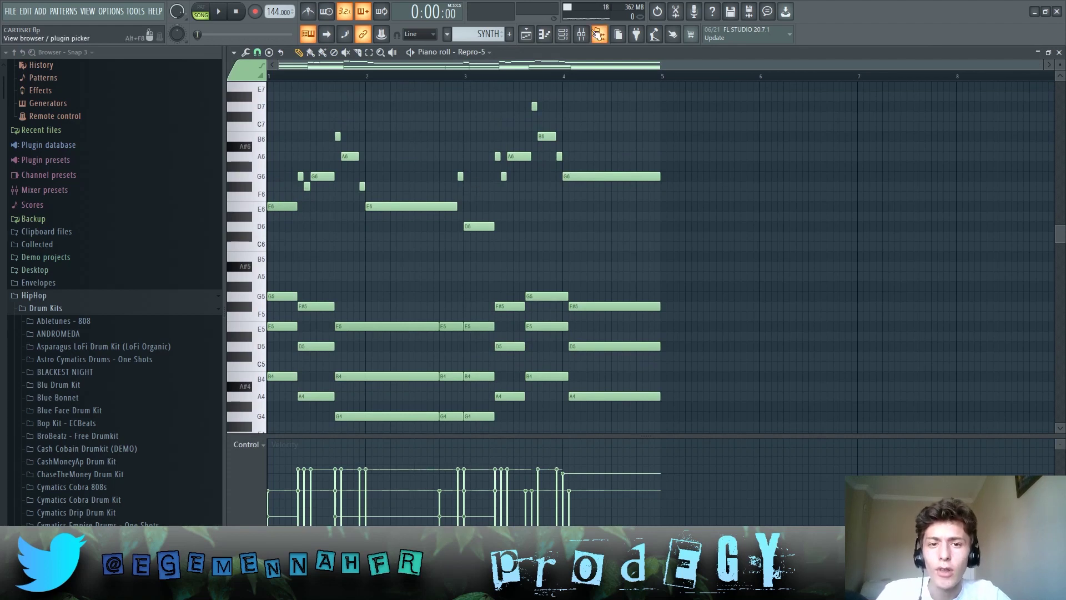
Step: View the preset loaded in the Repro-5 synth, and close the plugin window
click(562, 34)
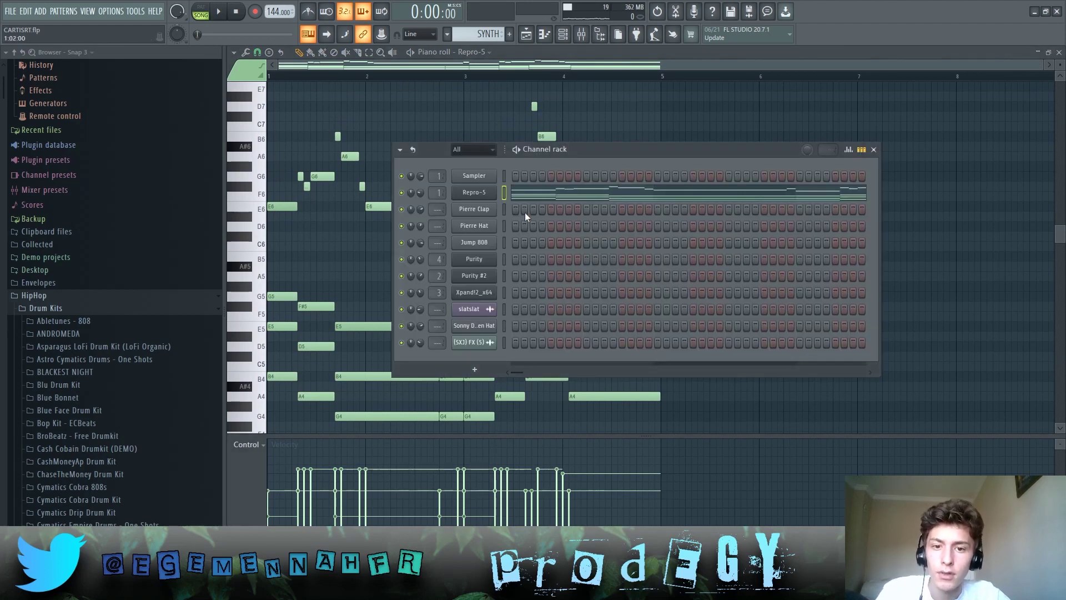
click(473, 194)
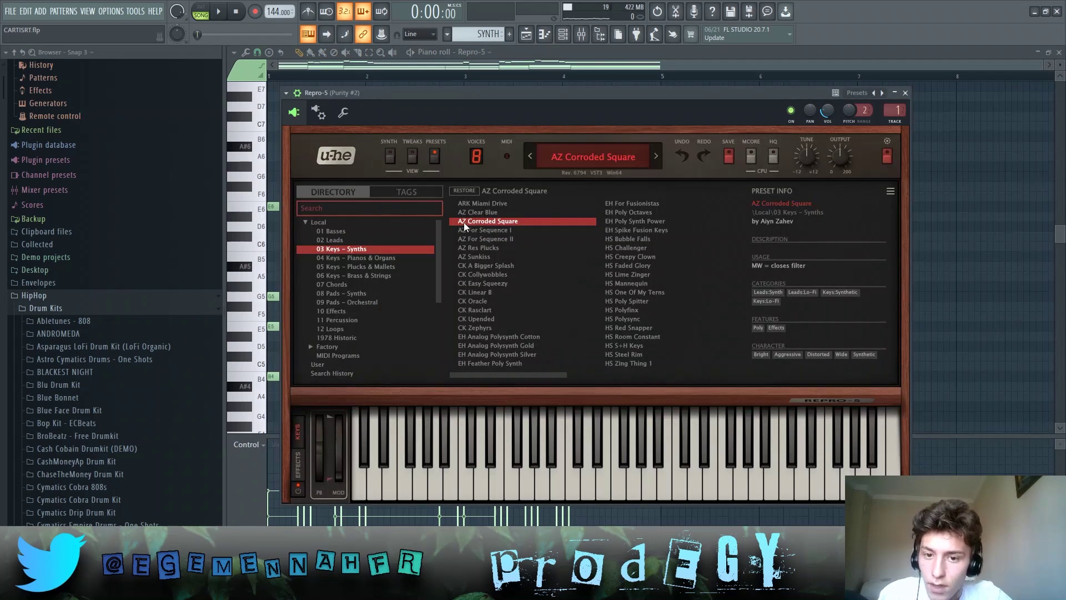
click(906, 93)
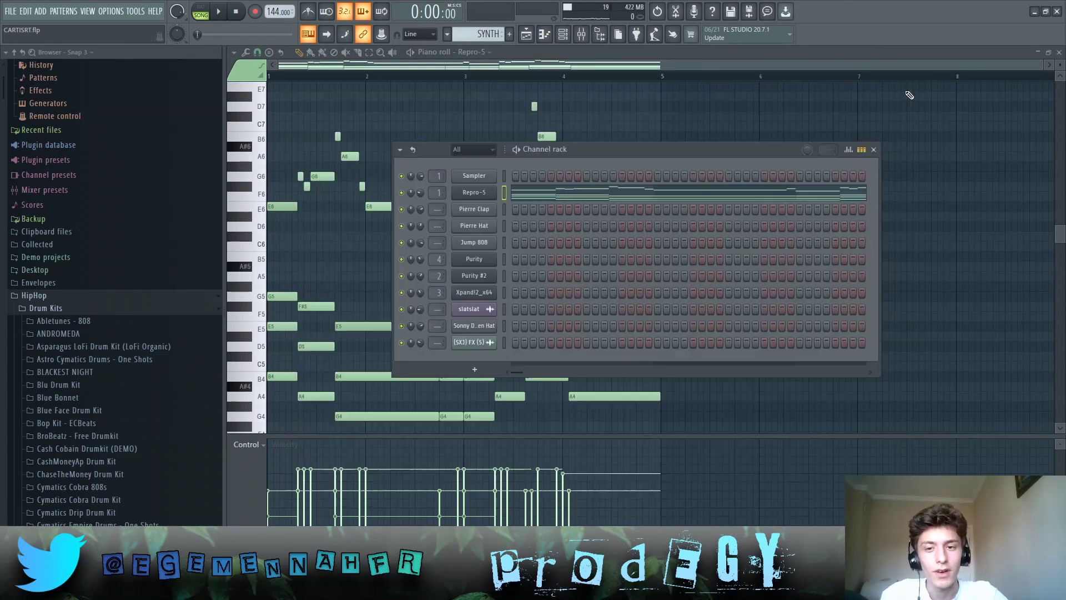
Step: Hide the channel rack, play the SYNTH pattern's notes from the start, and stop playback
scroll(345, 270, down, 1)
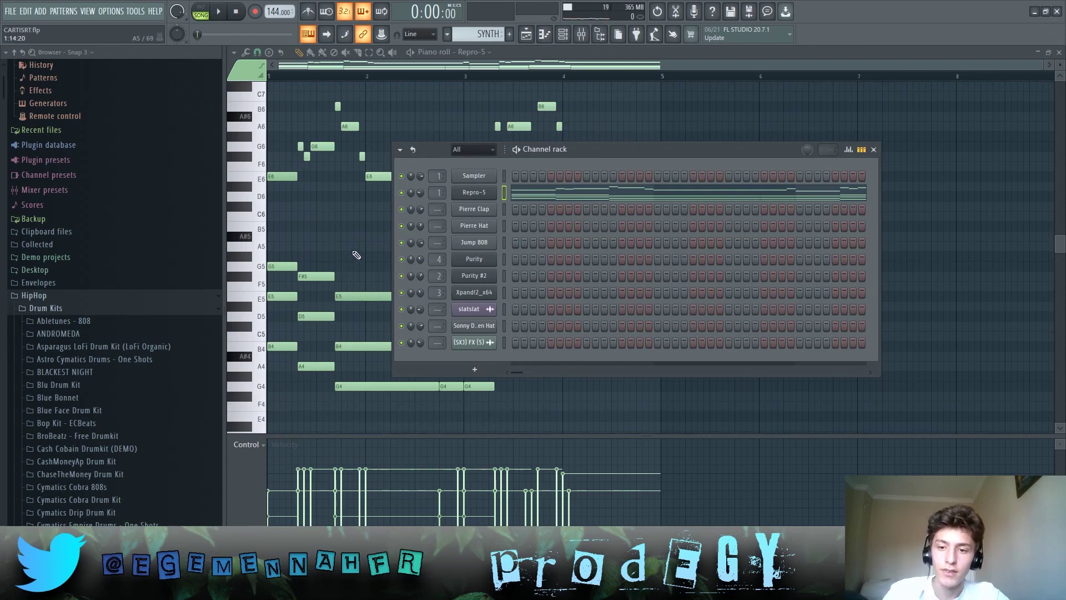
key(F6)
key(space)
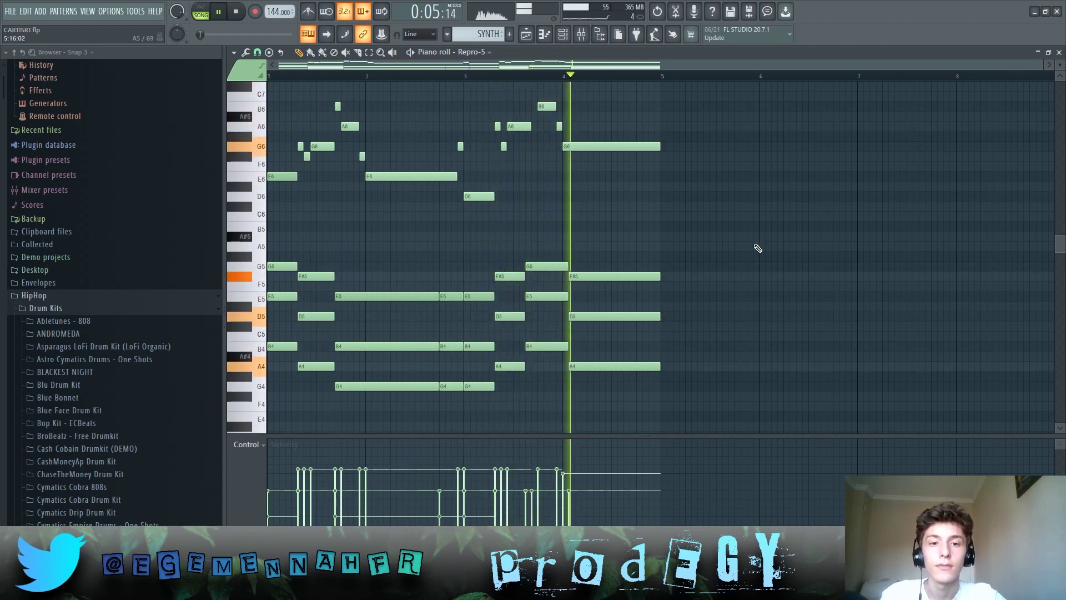
key(space)
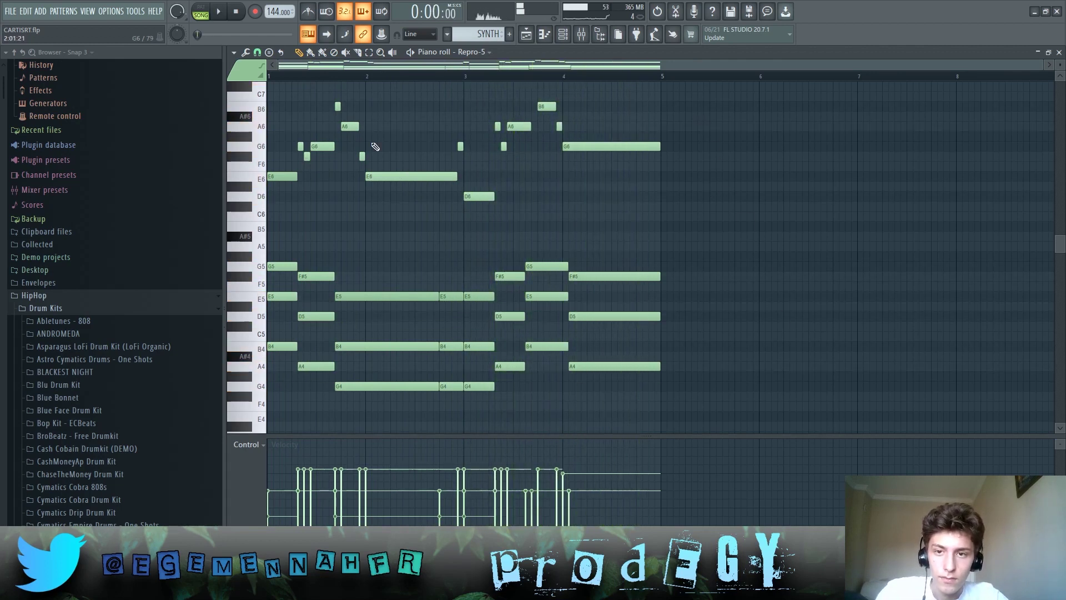
Step: Examine the chord and melody notes of the SYNTH pattern up close across its four bars
scroll(278, 286, up, 2)
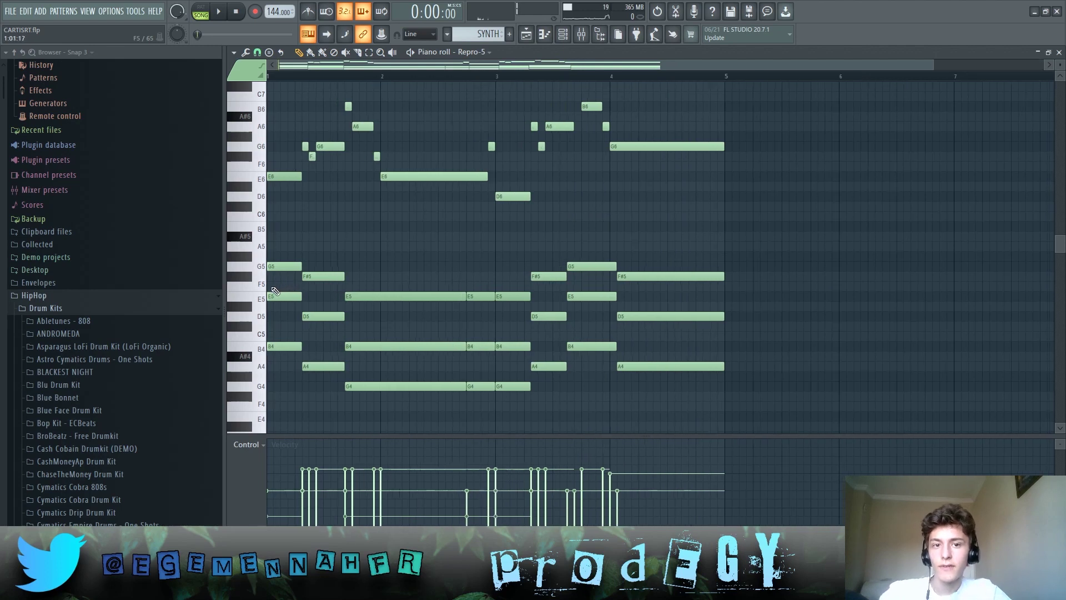
scroll(245, 332, up, 4)
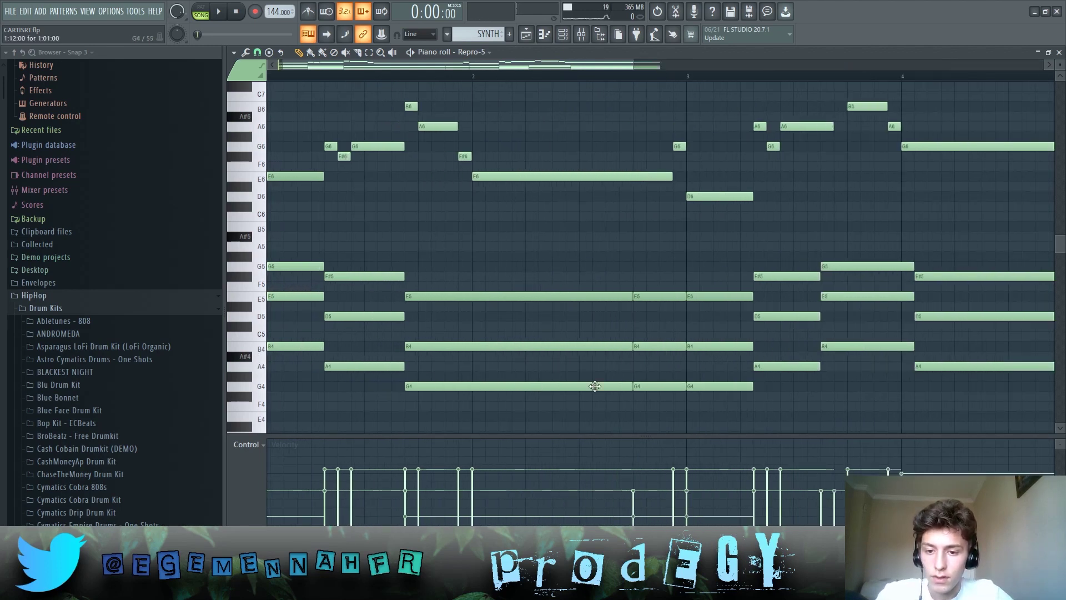
drag(349, 420, 441, 205)
scroll(748, 341, down, 3)
drag(966, 420, 201, 276)
ctrl+click(319, 419)
scroll(318, 419, up, 3)
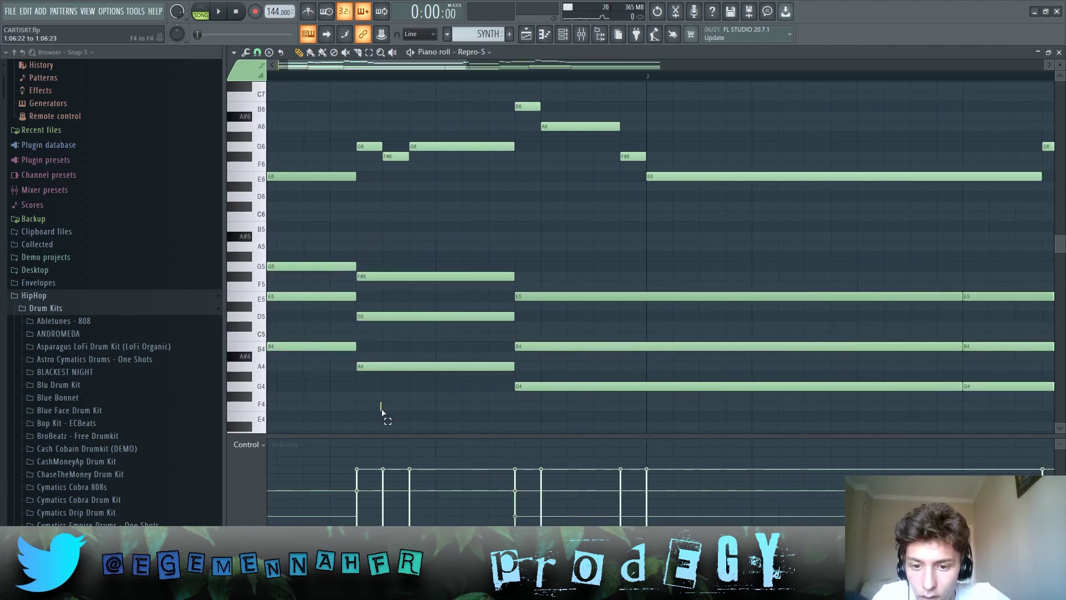
drag(381, 410, 522, 276)
drag(422, 424, 488, 278)
key(ctrl+z)
click(540, 435)
drag(542, 438, 614, 302)
ctrl+click(609, 323)
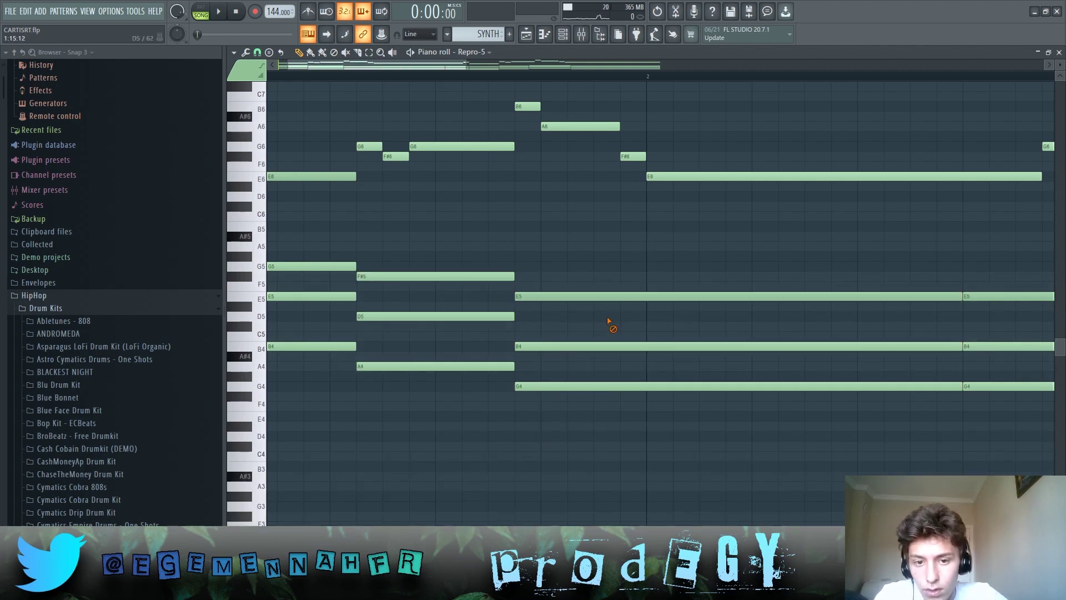
scroll(495, 389, down, 2)
scroll(493, 389, up, 2)
drag(475, 430, 474, 291)
scroll(476, 429, down, 3)
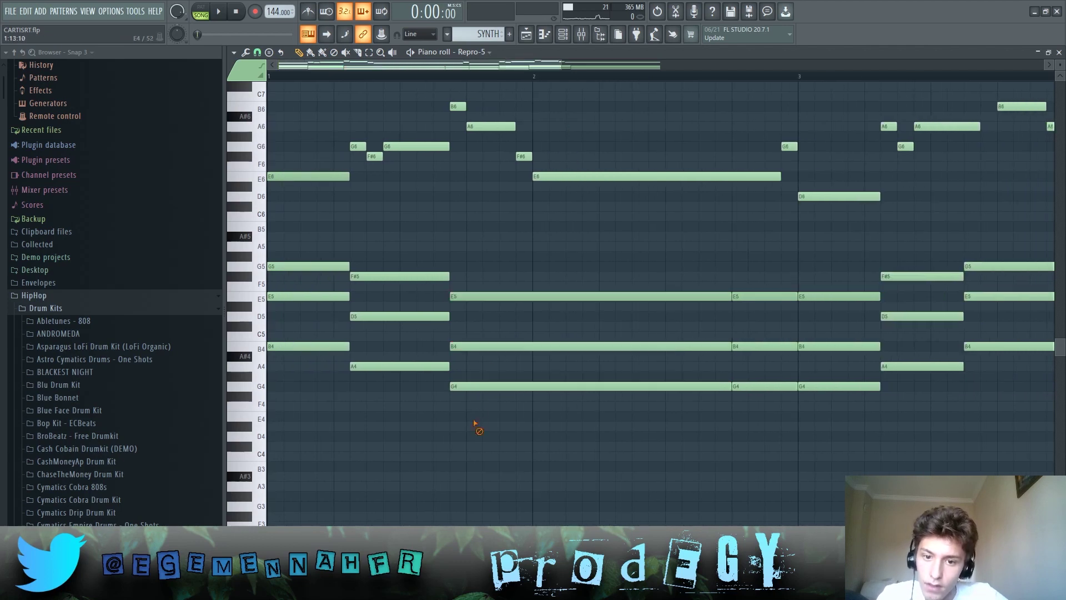
ctrl+click(509, 454)
scroll(509, 455, down, 4)
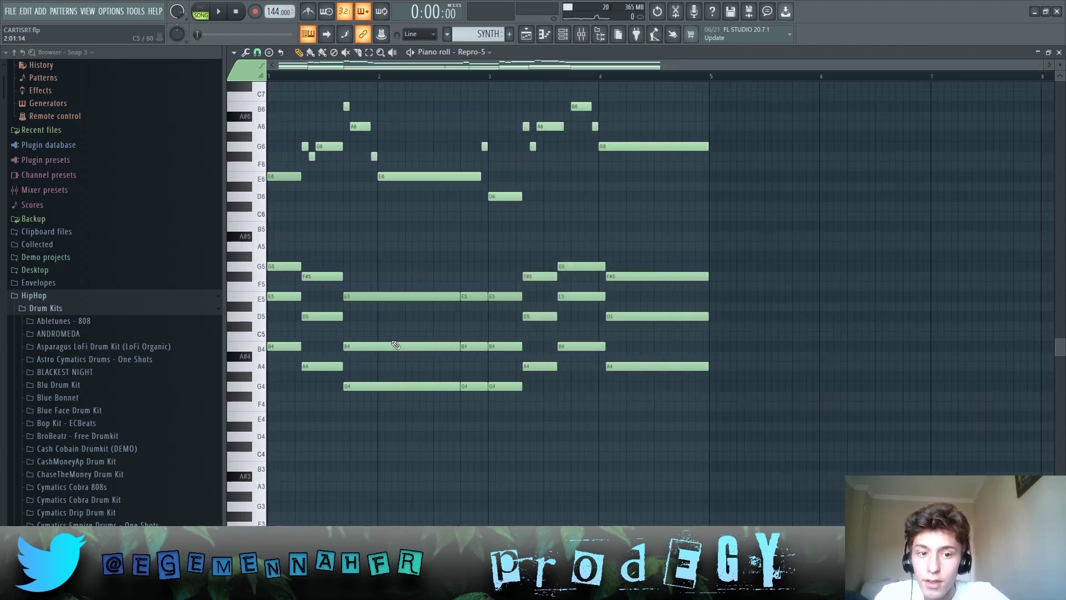
drag(752, 431, 233, 241)
click(486, 421)
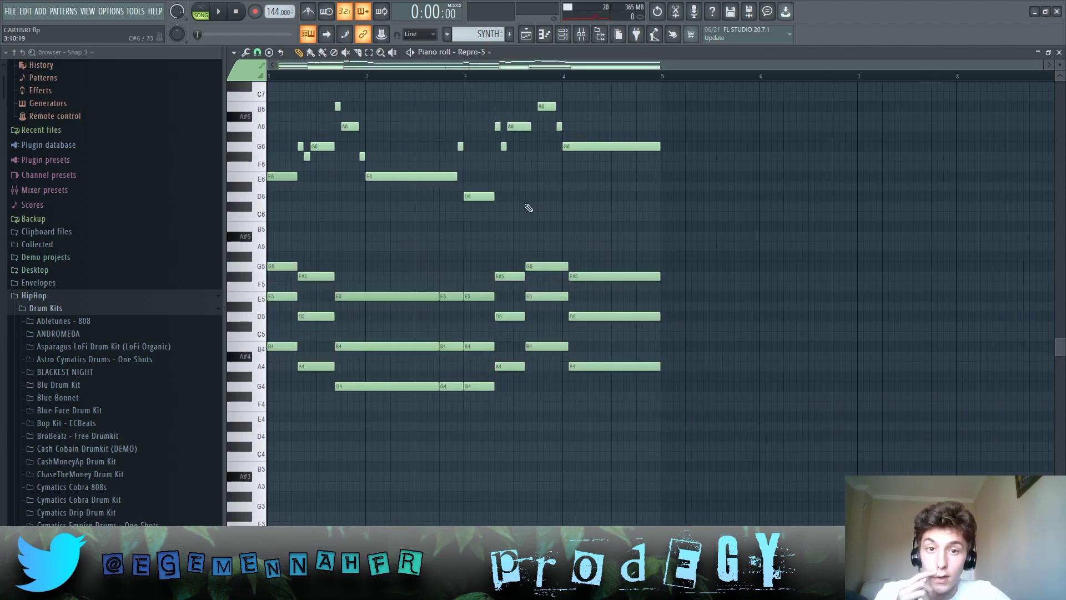
Step: Inspect the RC-20 Retro Color, Fruity parametric EQ 2 and Fruity Reeverb 2 effects on the Purity #2 mixer track
click(581, 35)
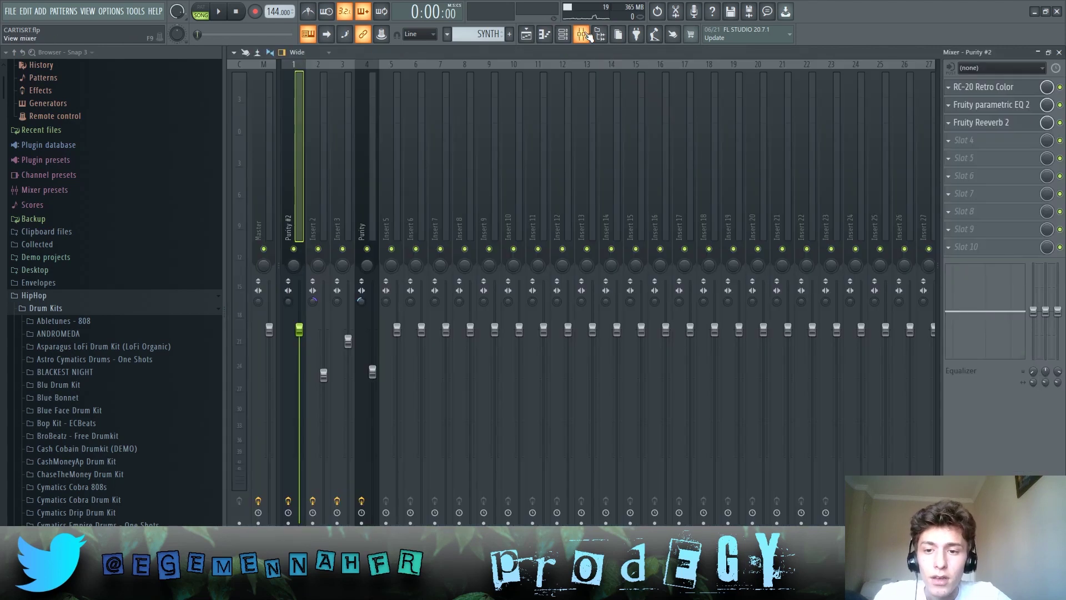
click(562, 34)
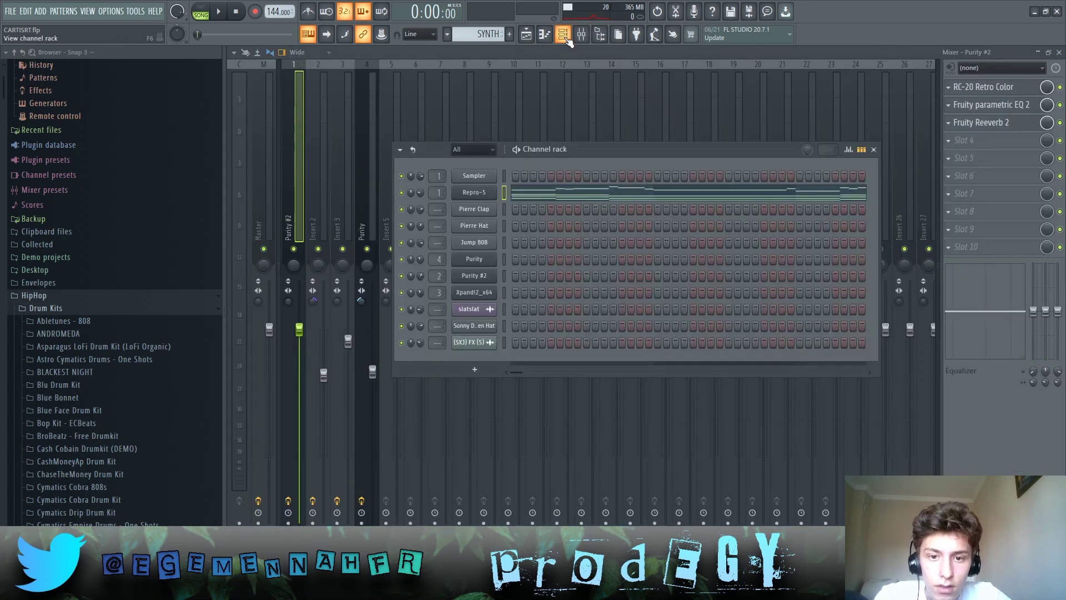
click(562, 34)
click(975, 88)
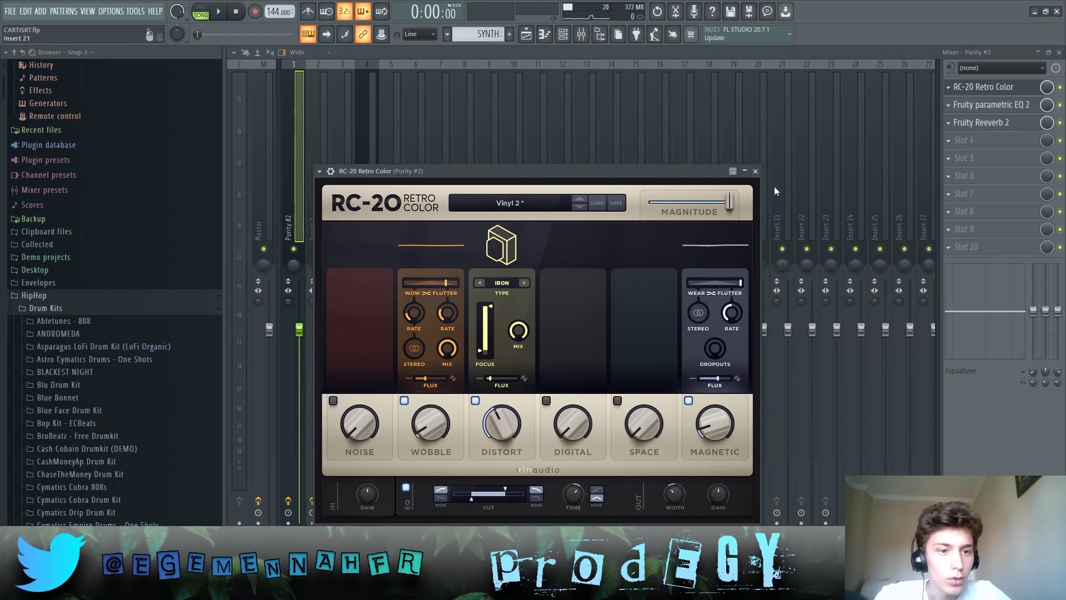
click(756, 171)
click(994, 105)
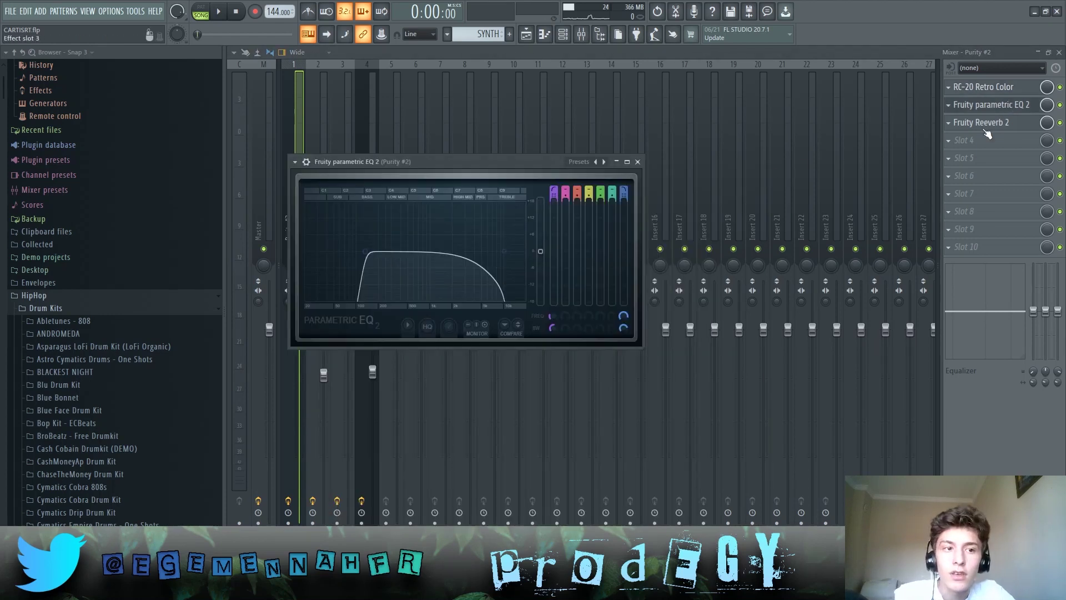
click(996, 123)
click(595, 176)
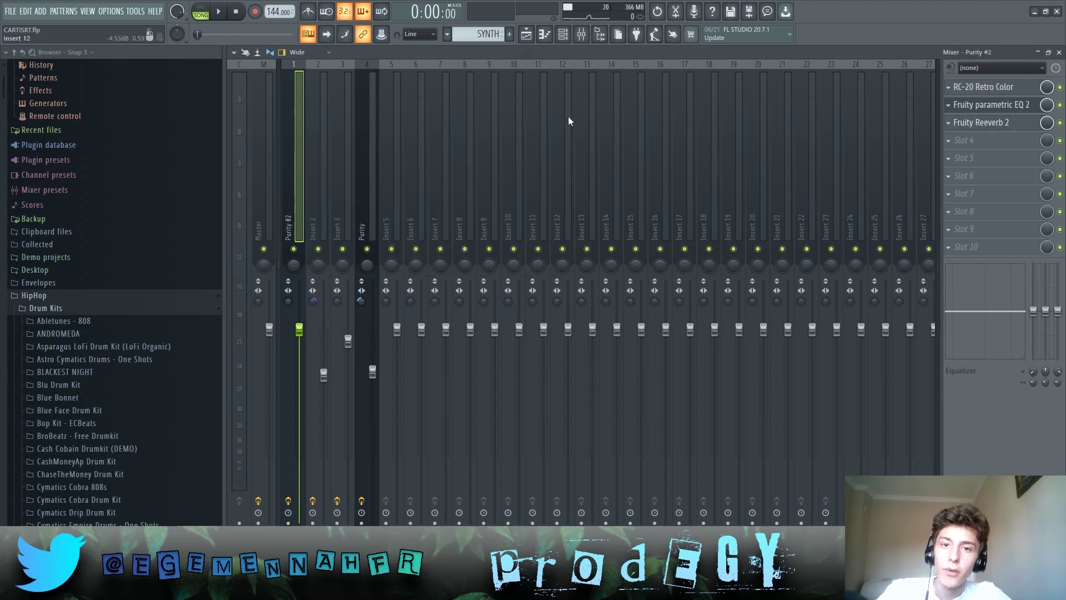
Step: Set the playlist's playback position to the start of the first Pattern 2 clip and briefly view that pattern's notes
click(526, 34)
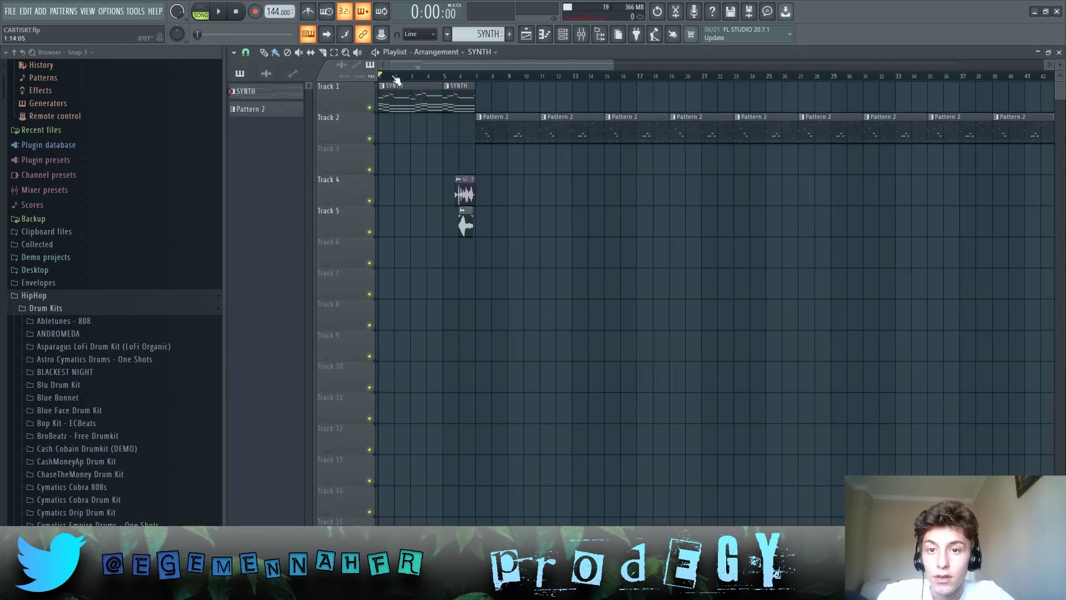
click(478, 80)
double_click(503, 136)
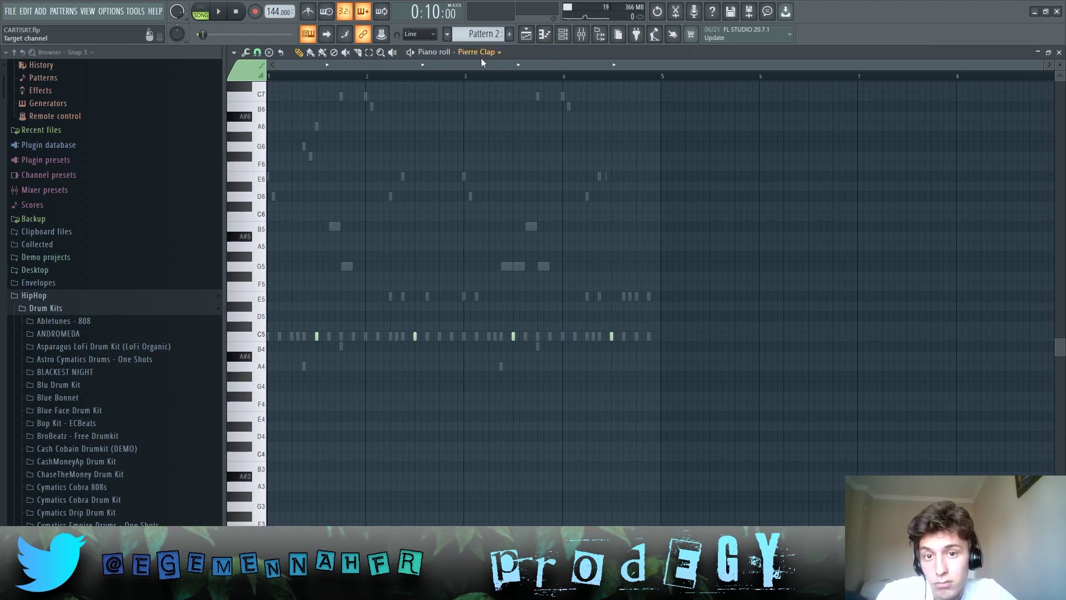
key(F5)
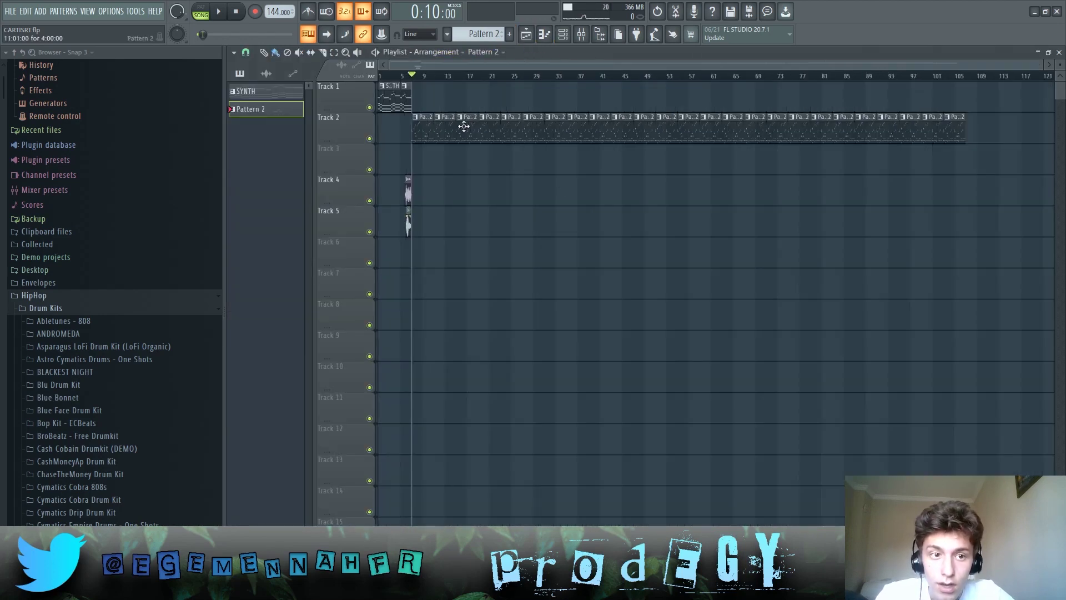
Step: Look over the repeated Pattern 2 clips on Track 2 of the playlist
mouse_move(992, 298)
mouse_down()
mouse_move(946, 206)
mouse_move(421, 100)
mouse_up()
ctrl+click(876, 280)
mouse_move(984, 165)
mouse_down()
mouse_move(964, 140)
mouse_move(903, 131)
mouse_move(530, 152)
mouse_up()
scroll(391, 189, up, 5)
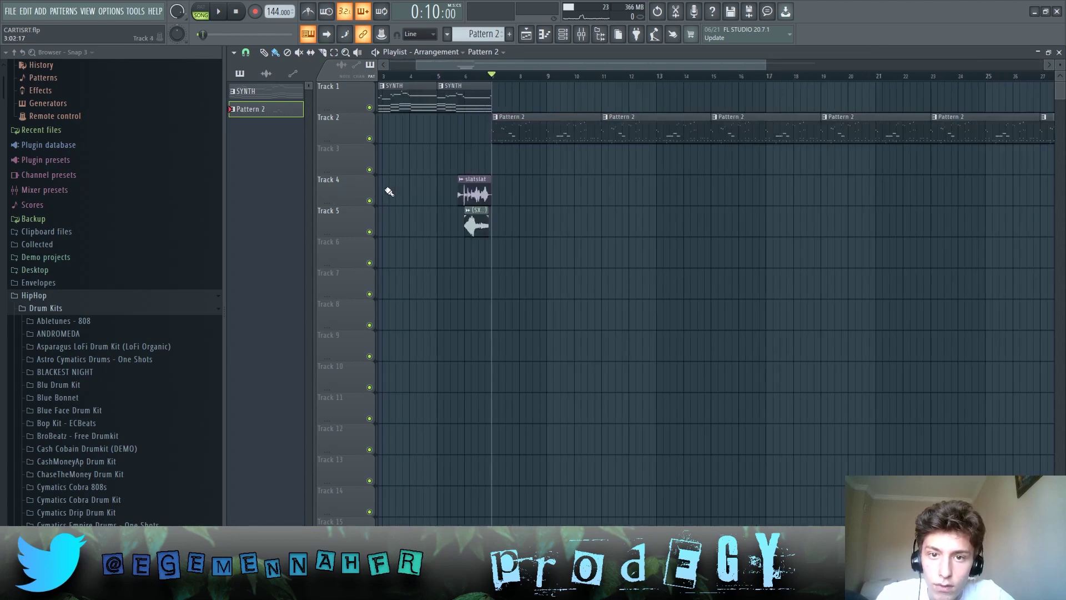
scroll(575, 176, down, 2)
scroll(476, 158, up, 1)
Step: Open Pattern 2 in the piano roll and switch to the Purity channel's notes
double_click(492, 140)
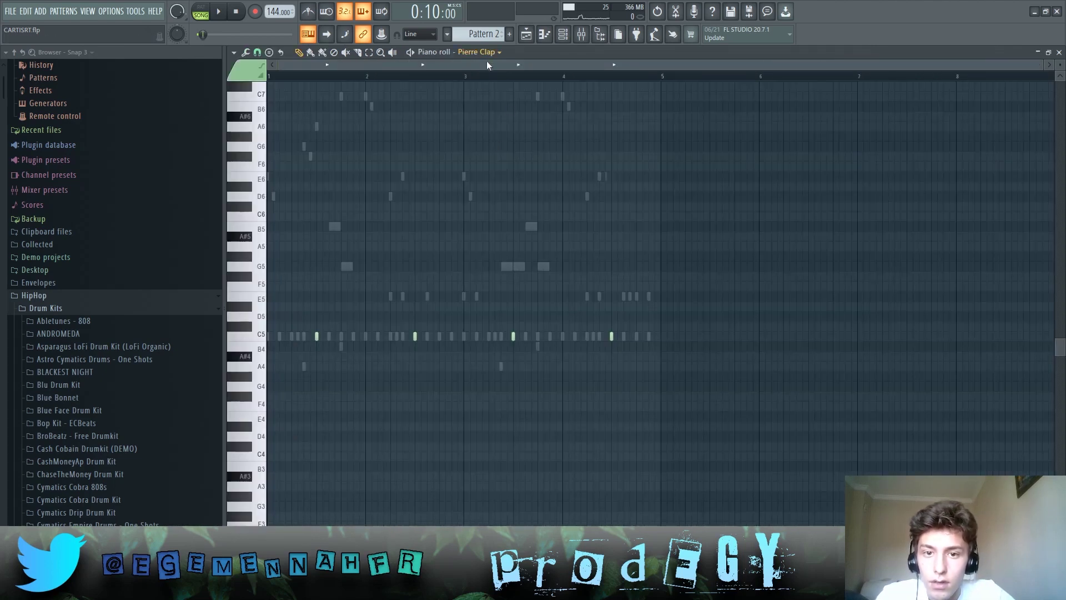
right_click(464, 176)
right_click(464, 176)
scroll(500, 161, up, 3)
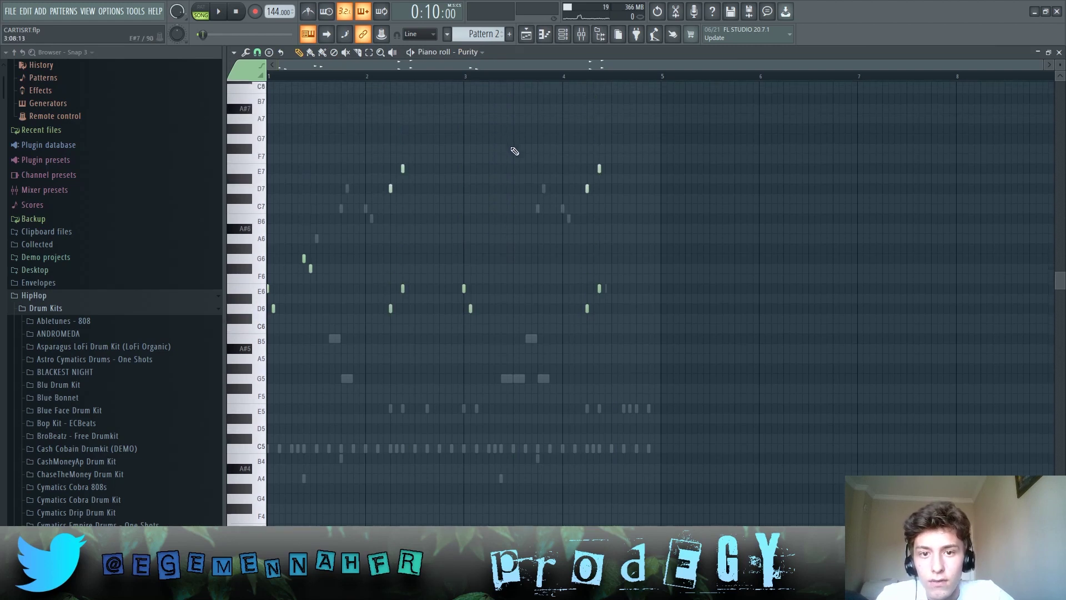
Step: Solo the Purity channel, play back its part of Pattern 2, and stop playback
click(561, 34)
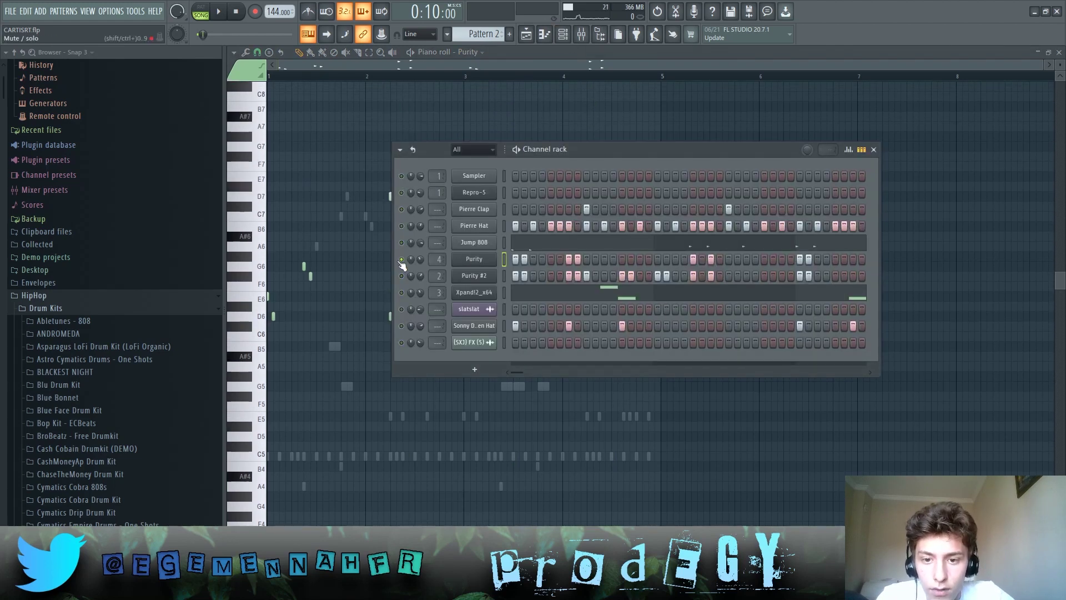
key(F6)
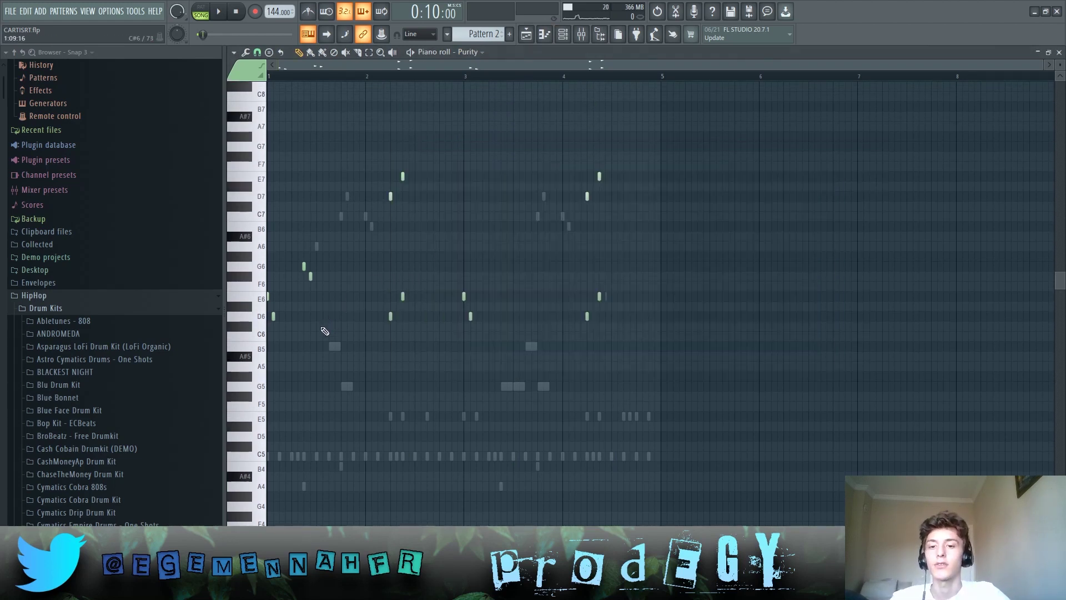
key(space)
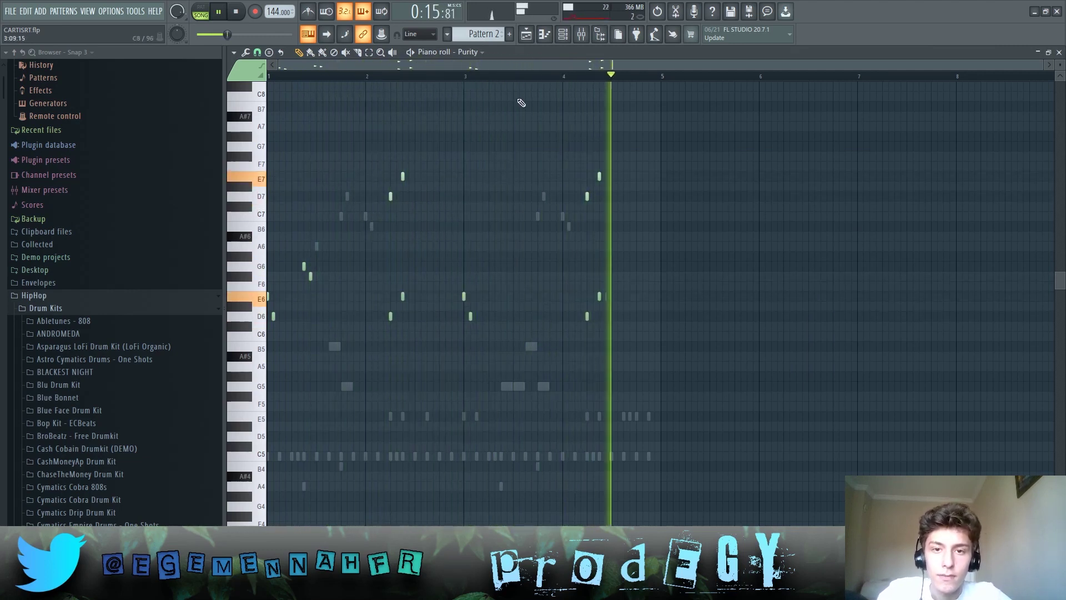
key(space)
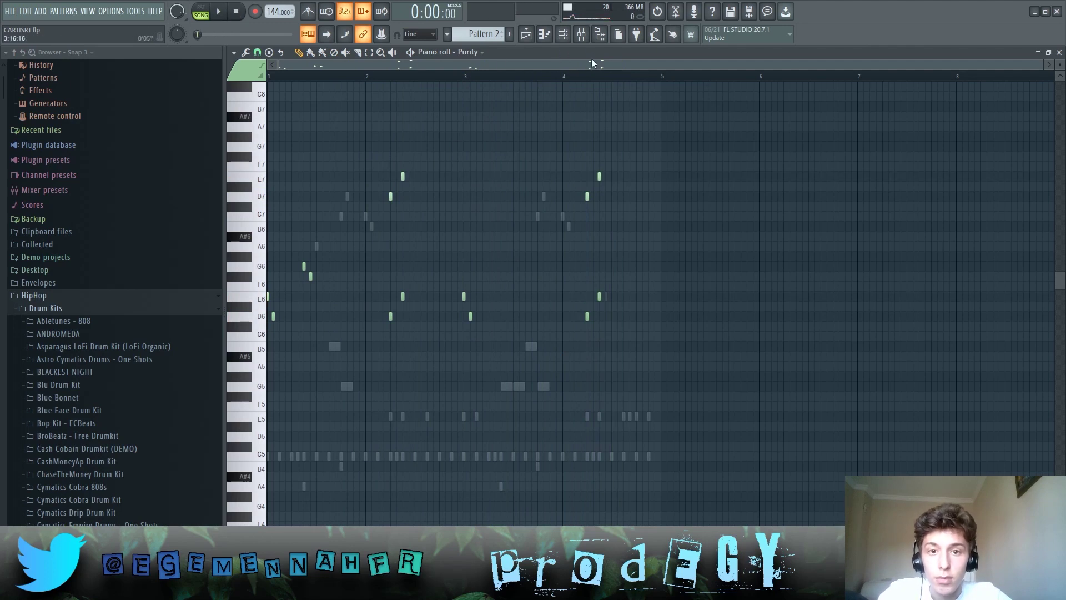
Step: Inspect the Fruity parametric EQ 2 and Fruity Reeverb 2 effects on the Purity mixer track
click(564, 36)
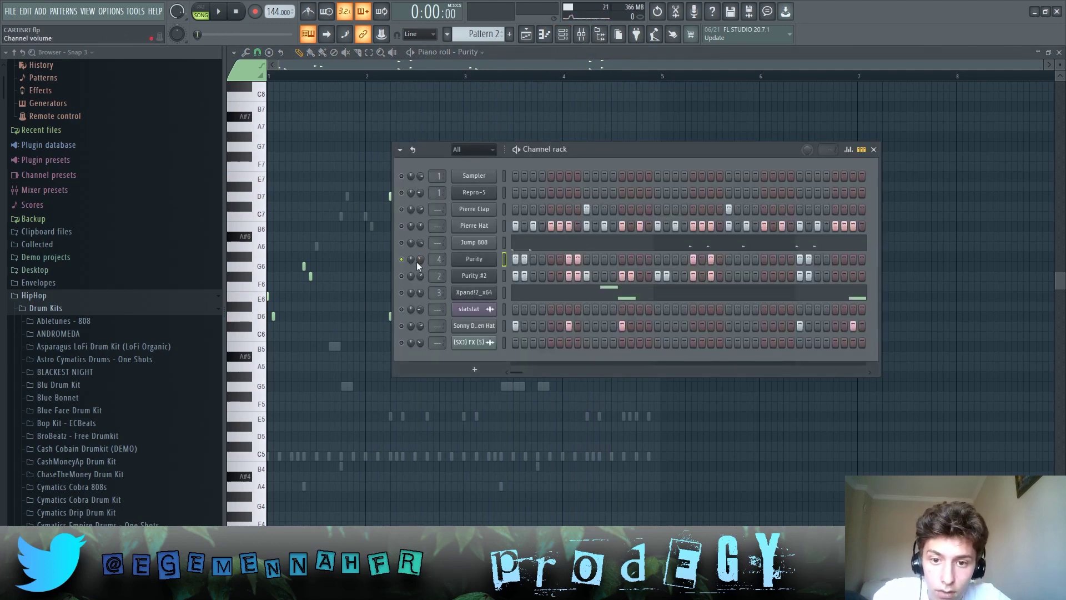
click(580, 34)
click(366, 189)
click(988, 87)
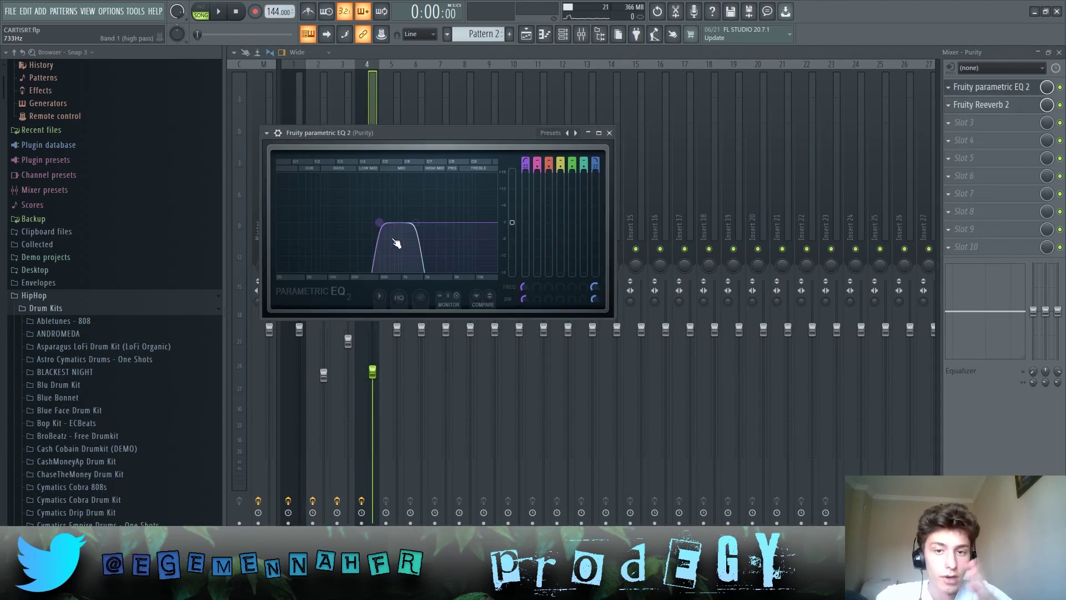
click(609, 133)
click(993, 105)
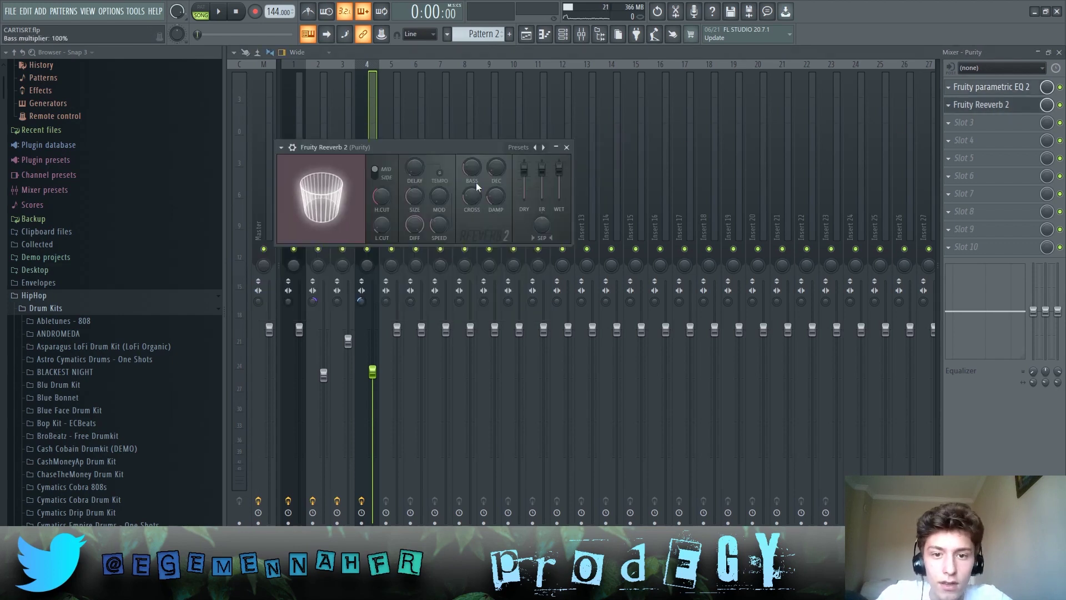
click(567, 148)
Step: Select the Purity #2 channel and show its Pattern 2 notes in the piano roll
click(562, 34)
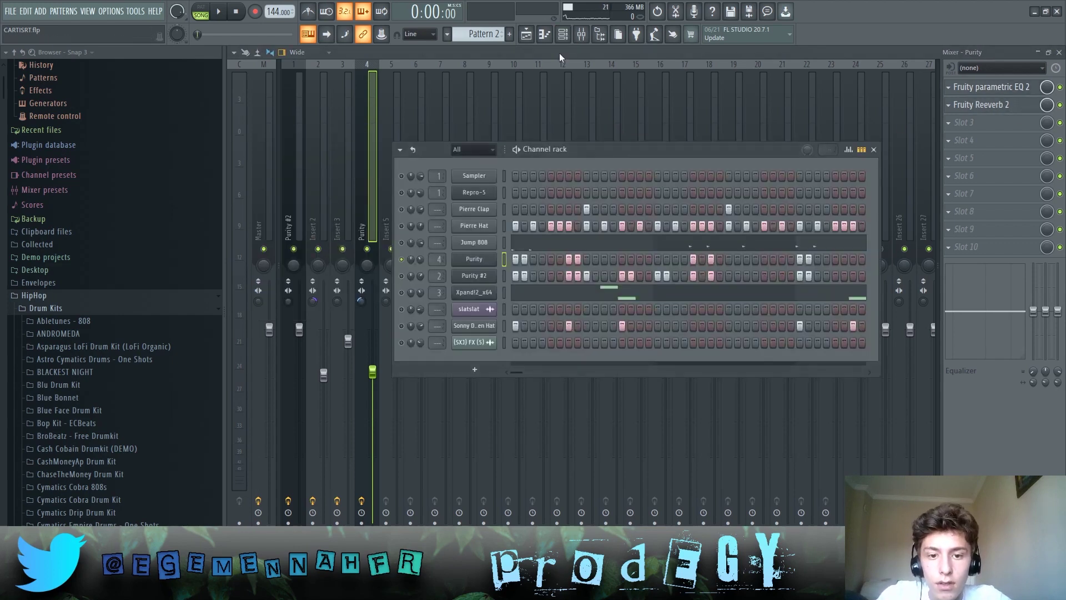
click(504, 275)
key(F7)
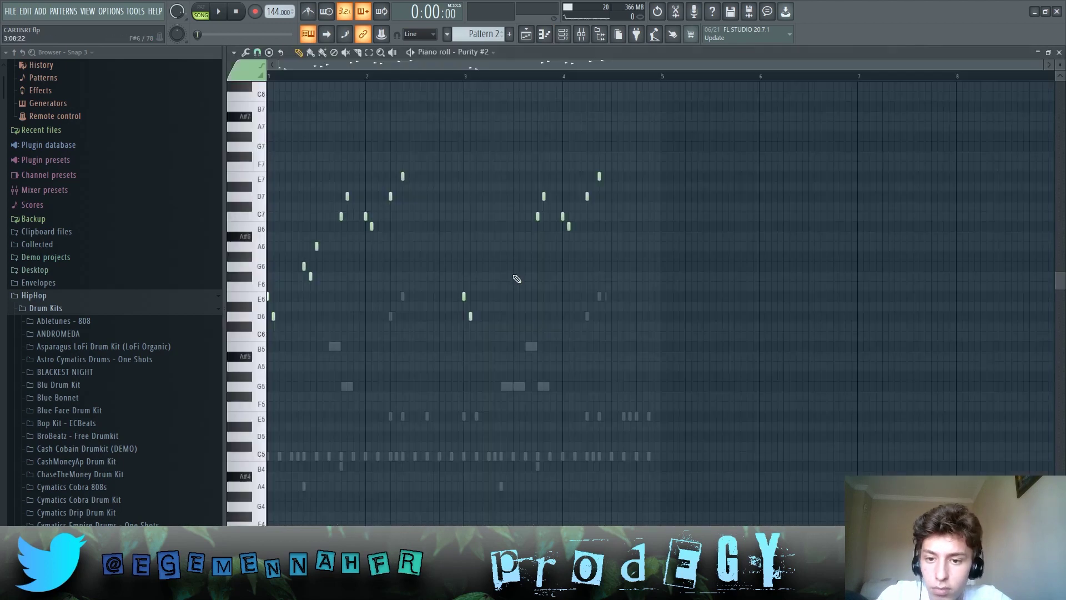
Step: Play back the Purity #2 part from the start of Pattern 2, stop playback, and open the mixer
click(216, 35)
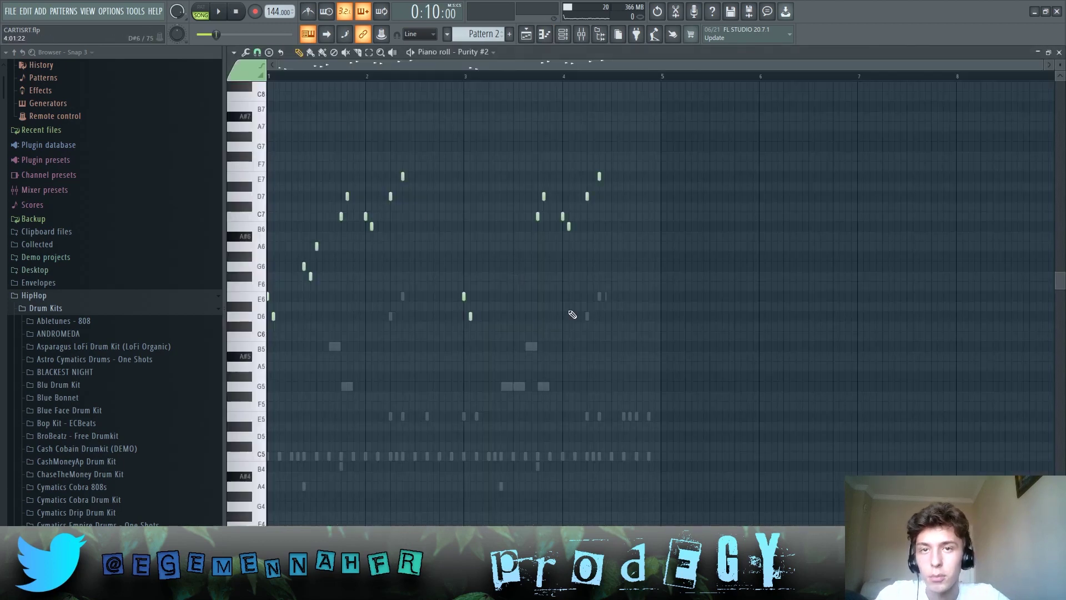
key(space)
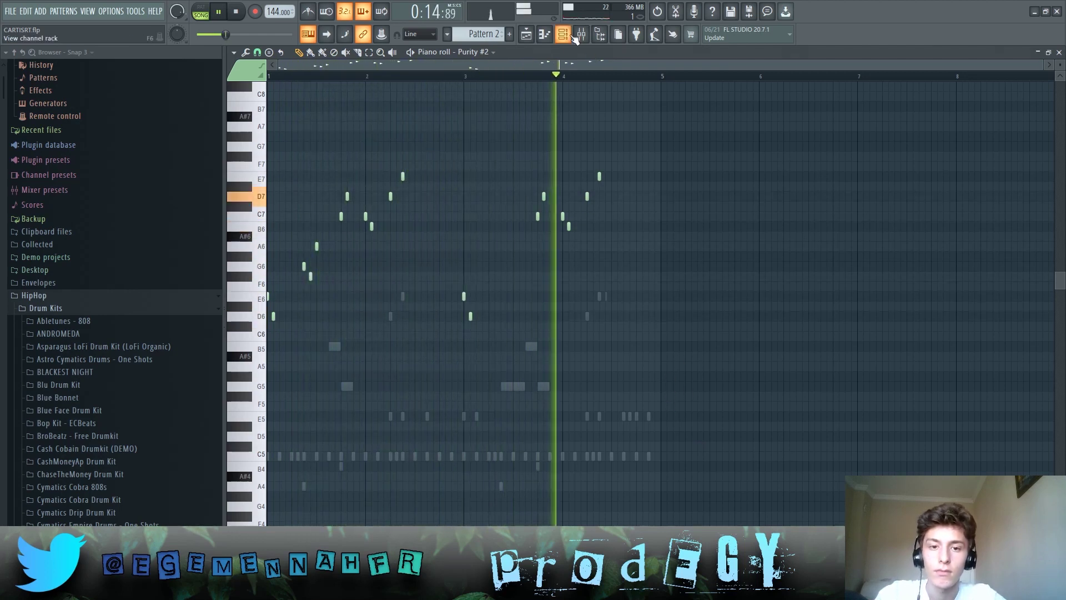
click(564, 35)
click(564, 35)
click(581, 34)
key(space)
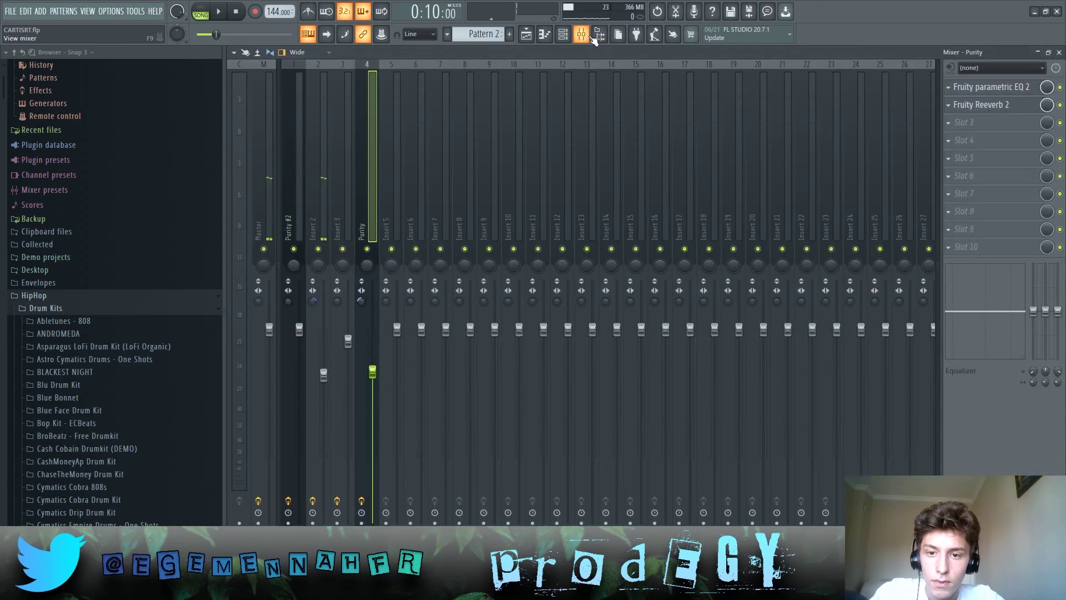
Step: Inspect the presets loaded in the Purity and Purity #2 instruments, closing each plugin window after viewing
click(564, 35)
click(483, 258)
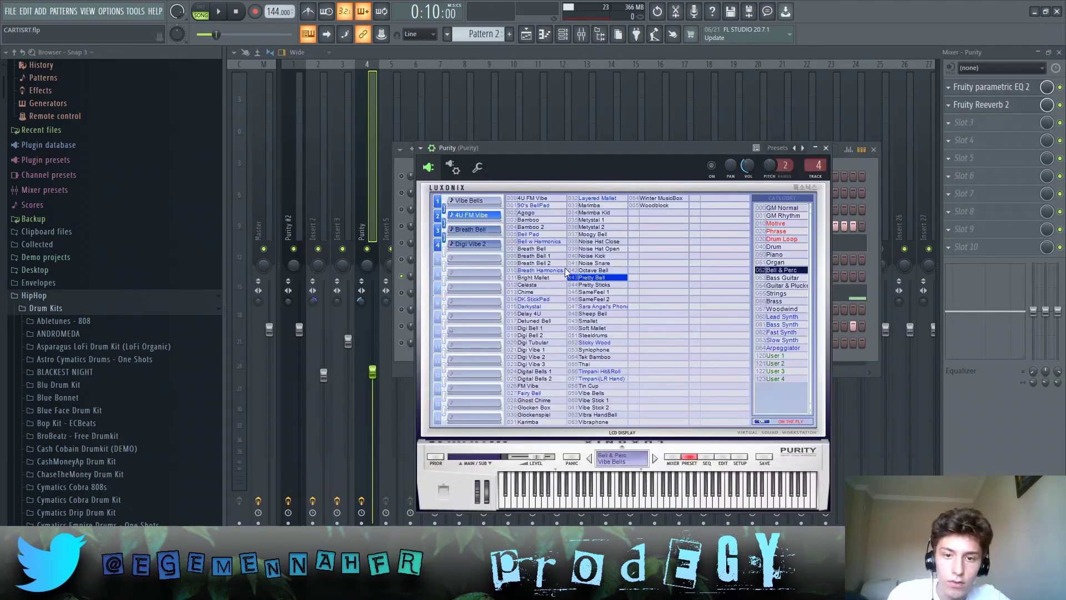
click(826, 148)
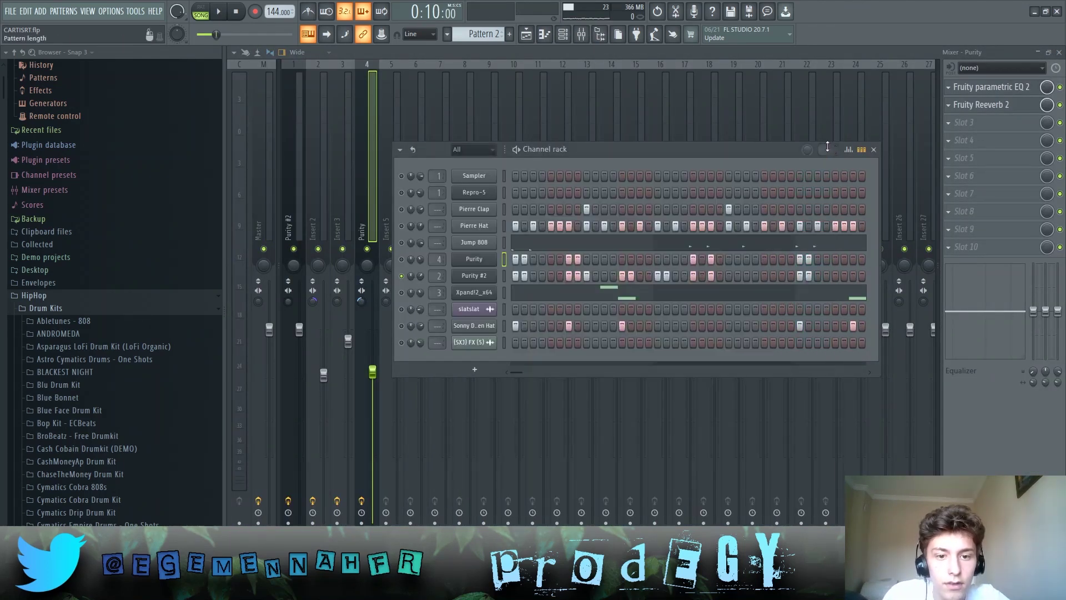
click(486, 277)
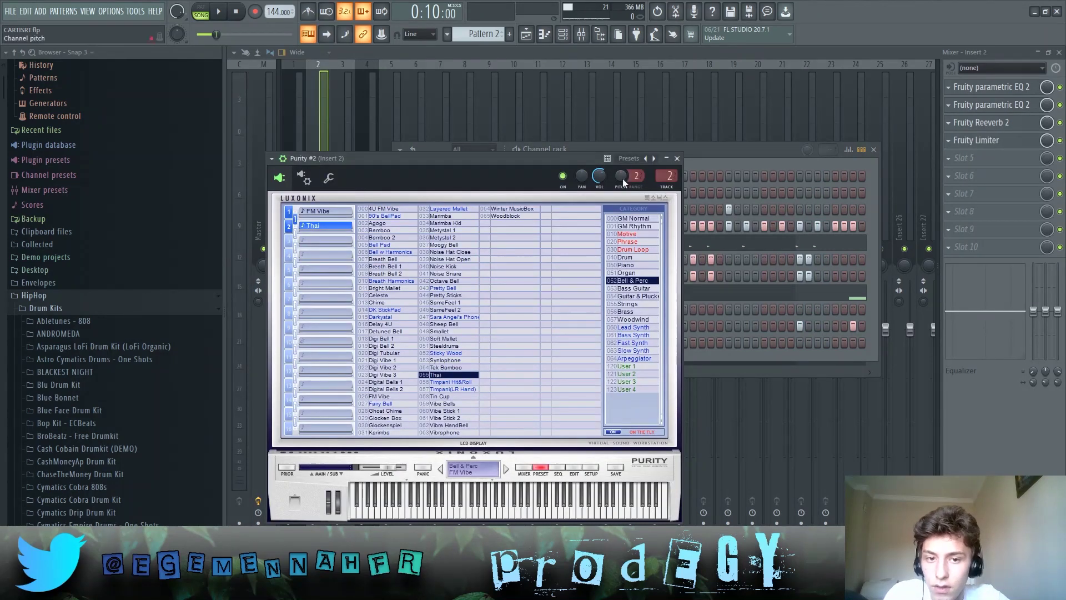
click(677, 158)
Step: Inspect both Fruity parametric EQ 2 effects on the Insert 2 mixer track
click(312, 205)
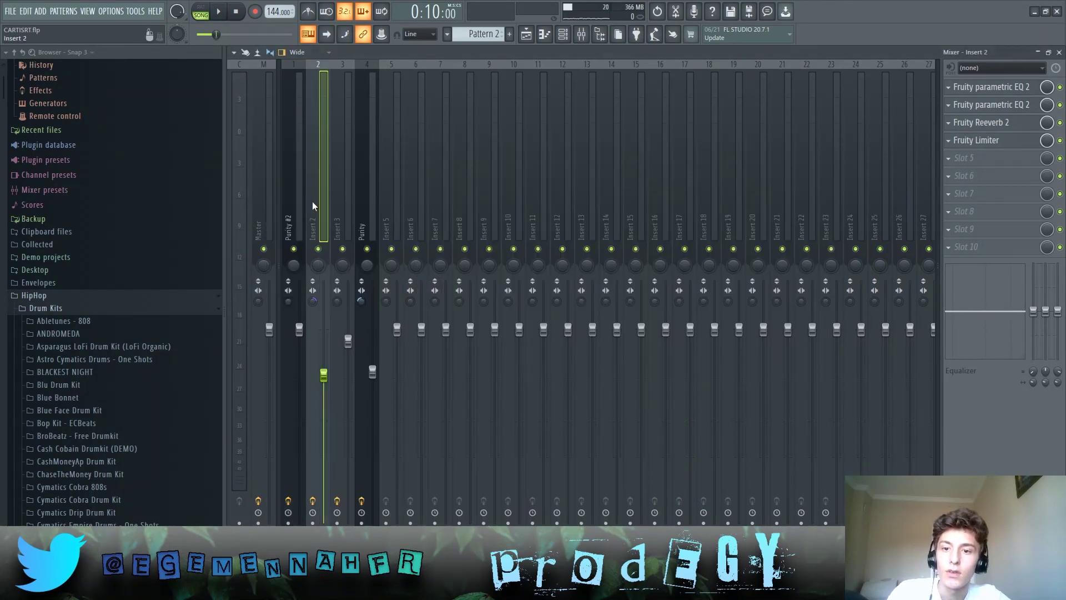
click(992, 97)
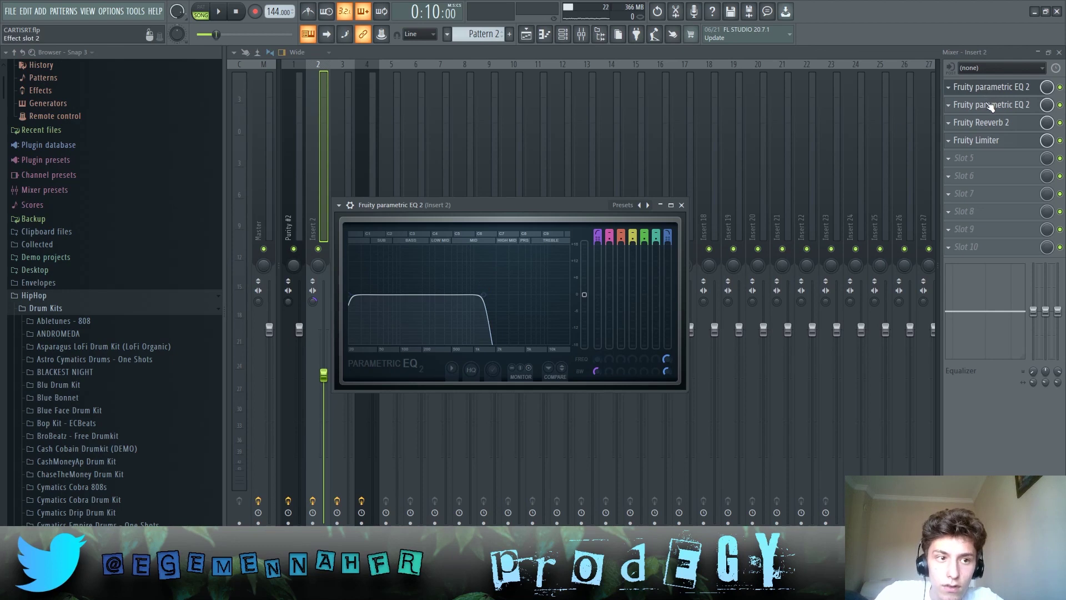
click(979, 109)
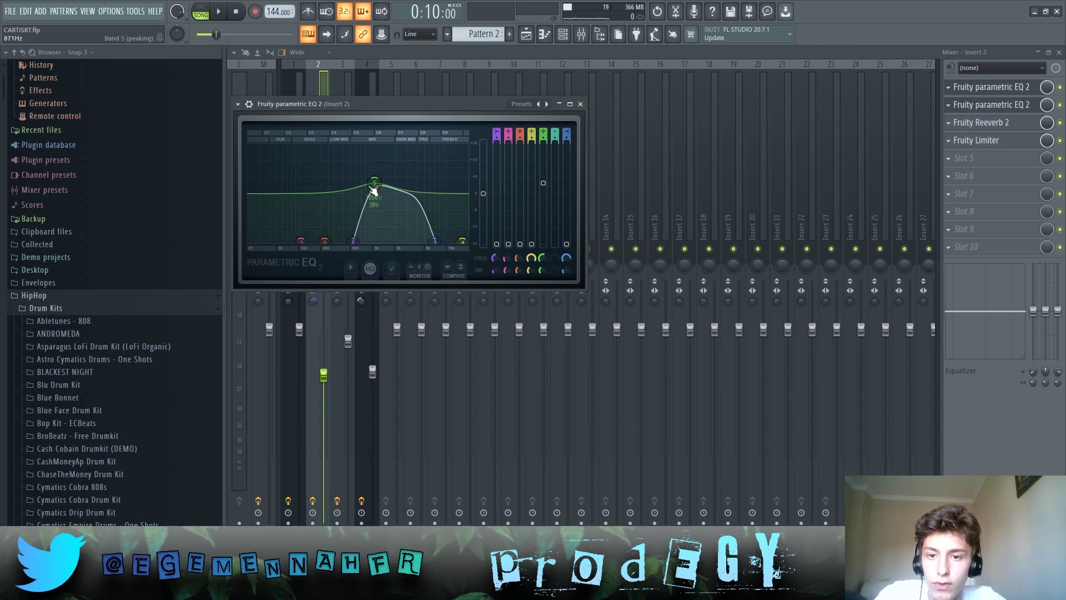
click(581, 104)
Step: Inspect the Fruity Reeverb 2 and Fruity Limiter effects on Insert 2, and compare the track with the Purity mixer track
click(994, 123)
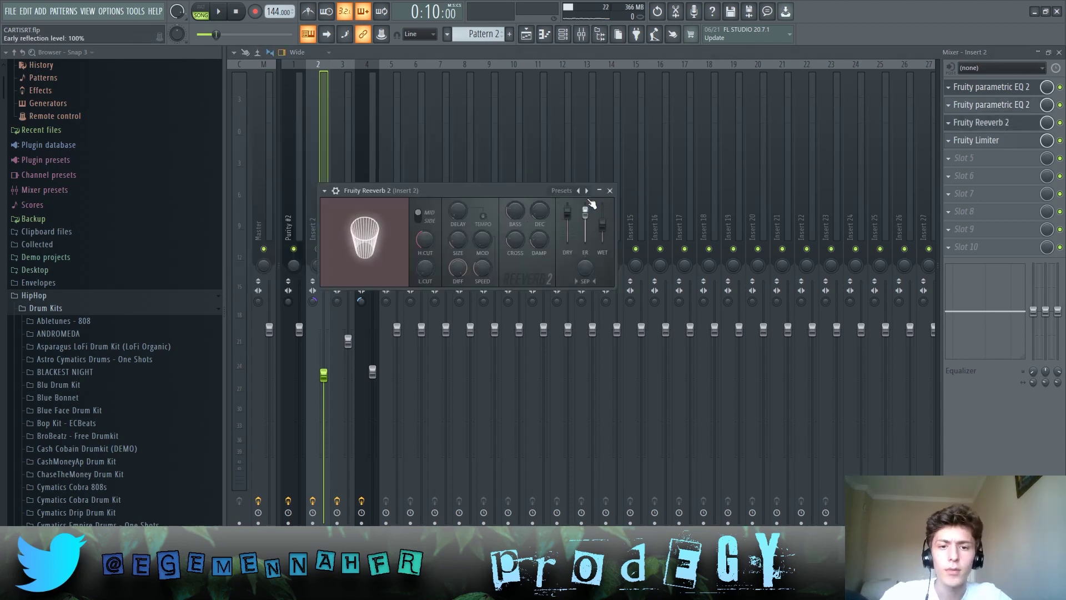
click(610, 190)
click(1010, 147)
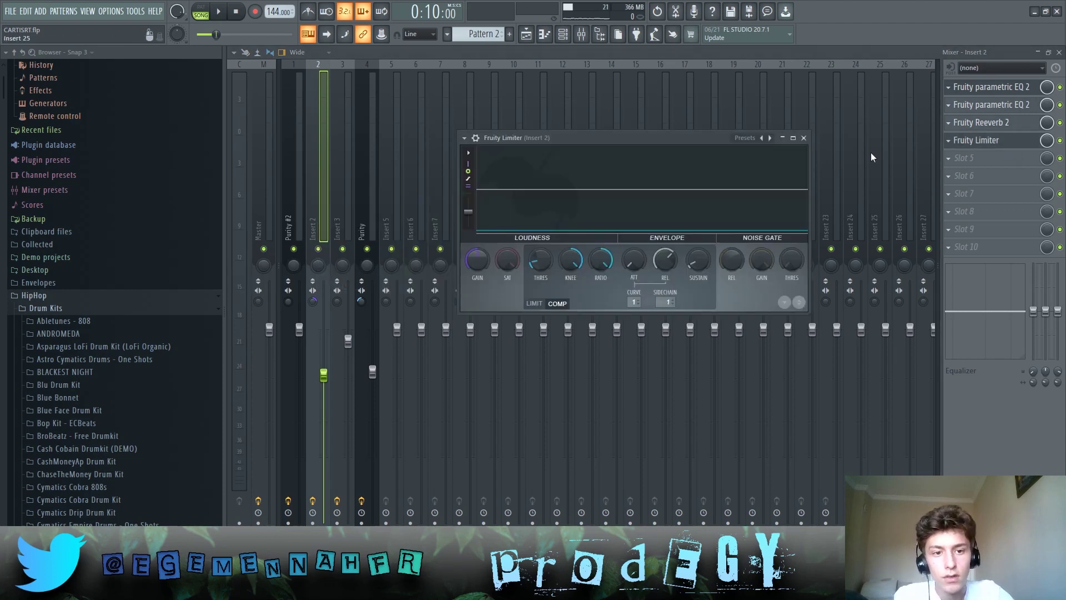
click(804, 138)
click(355, 223)
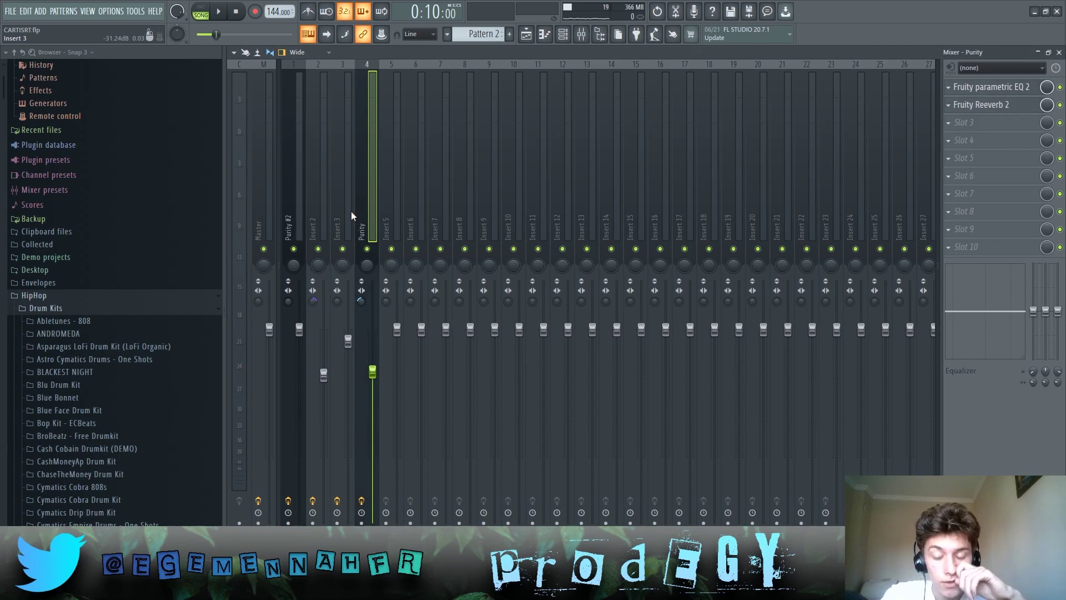
click(324, 185)
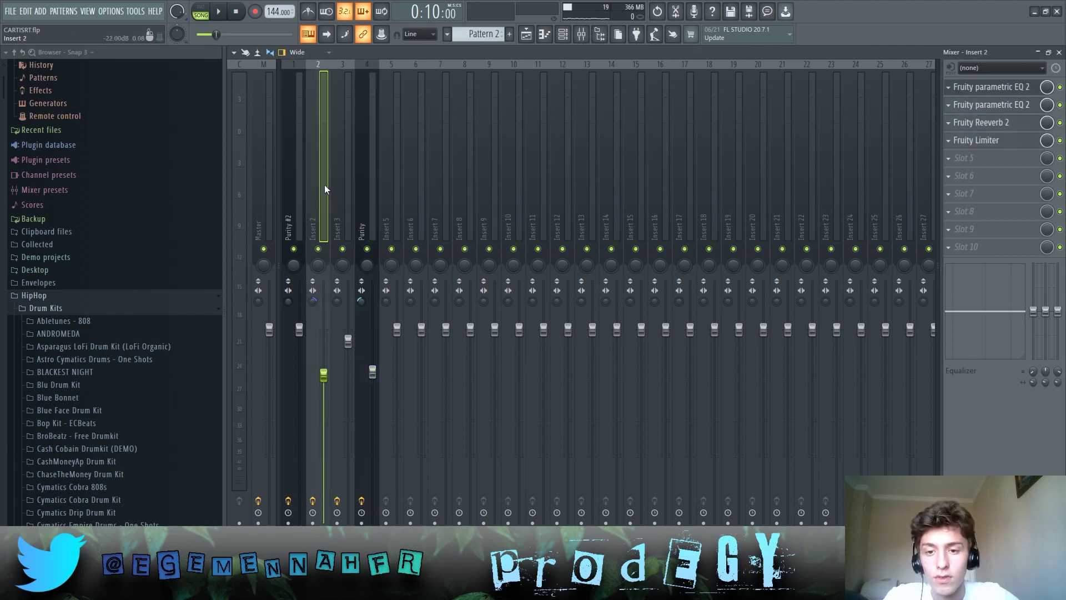
Step: Solo the Xpand!2_x64 channel, show its Pattern 2 notes in the piano roll, and view its instrument settings
click(526, 34)
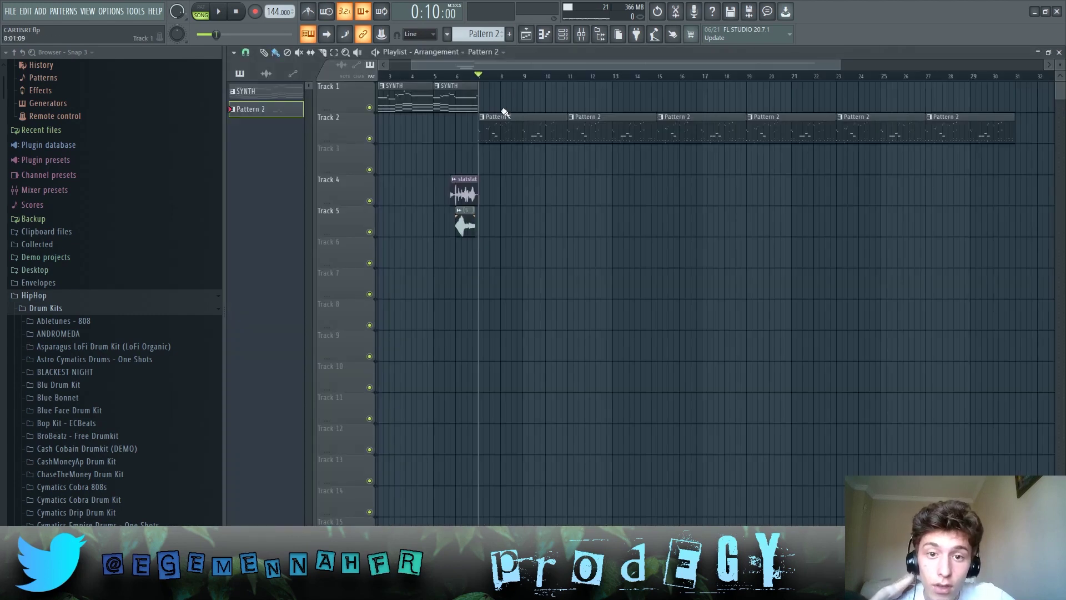
click(563, 34)
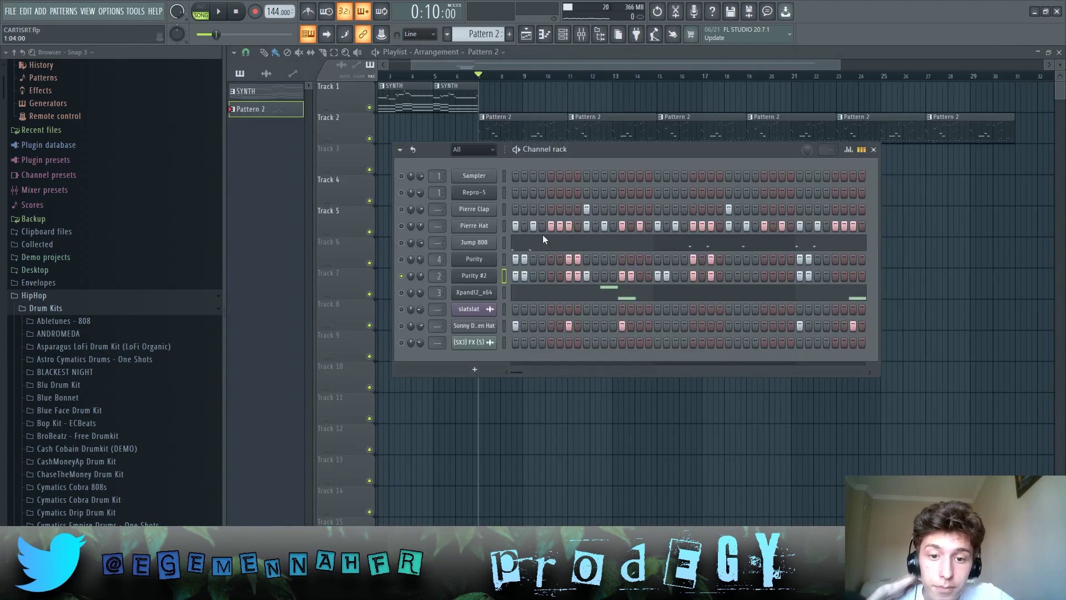
click(503, 298)
click(562, 34)
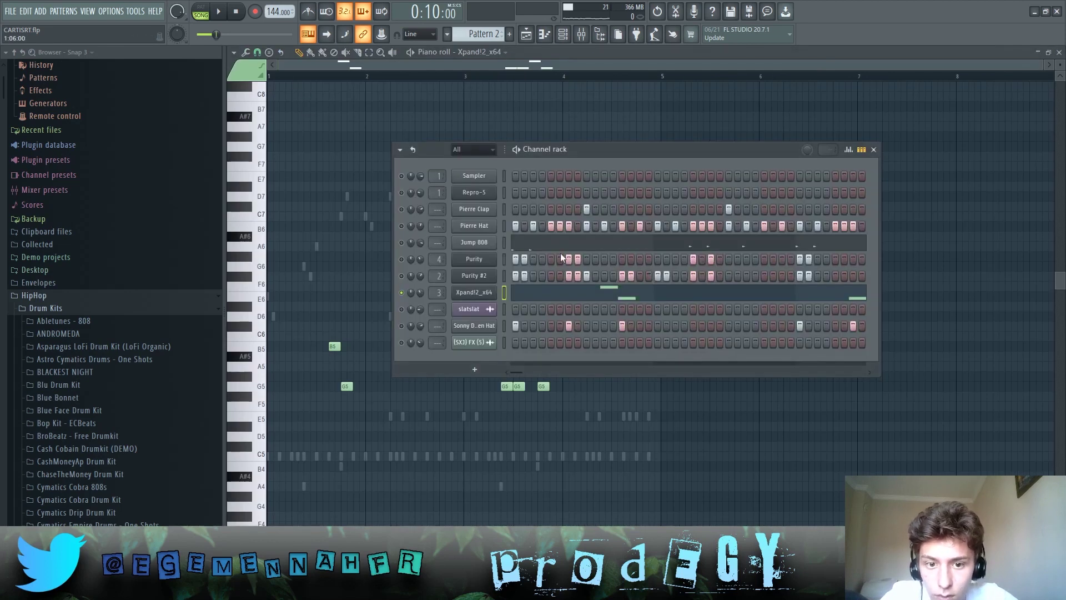
click(470, 295)
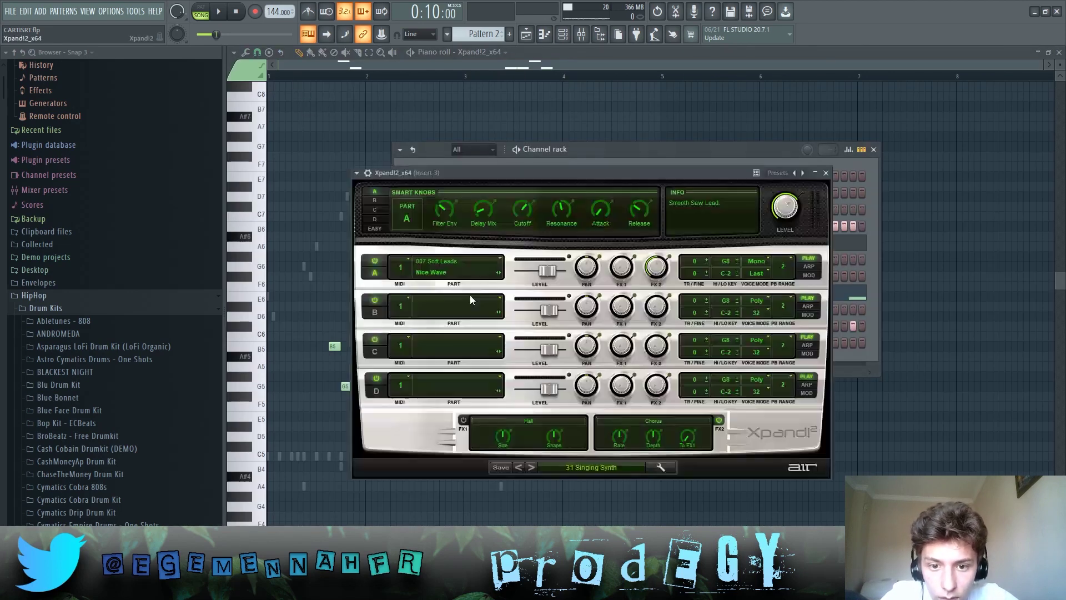
click(826, 173)
Step: Play back the Xpand!2_x64 part of Pattern 2 and stop playback
scroll(341, 157, down, 3)
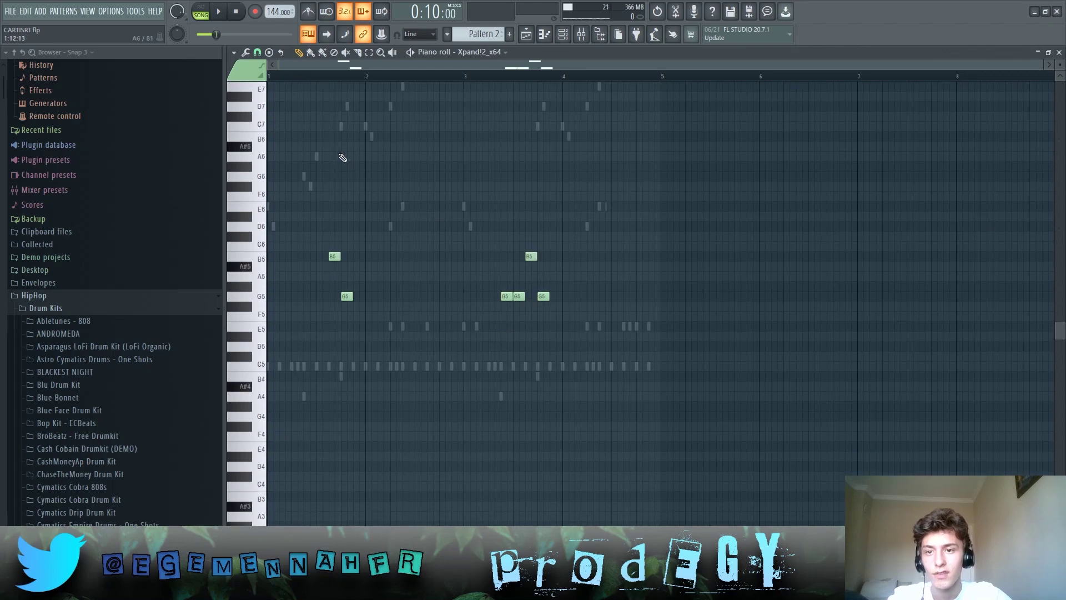
key(space)
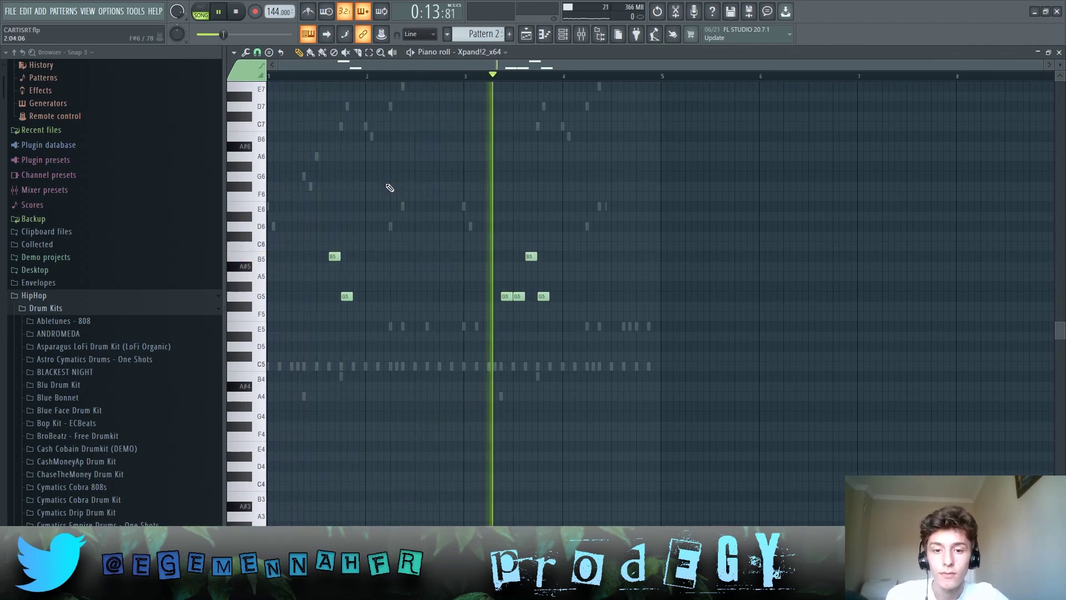
click(237, 12)
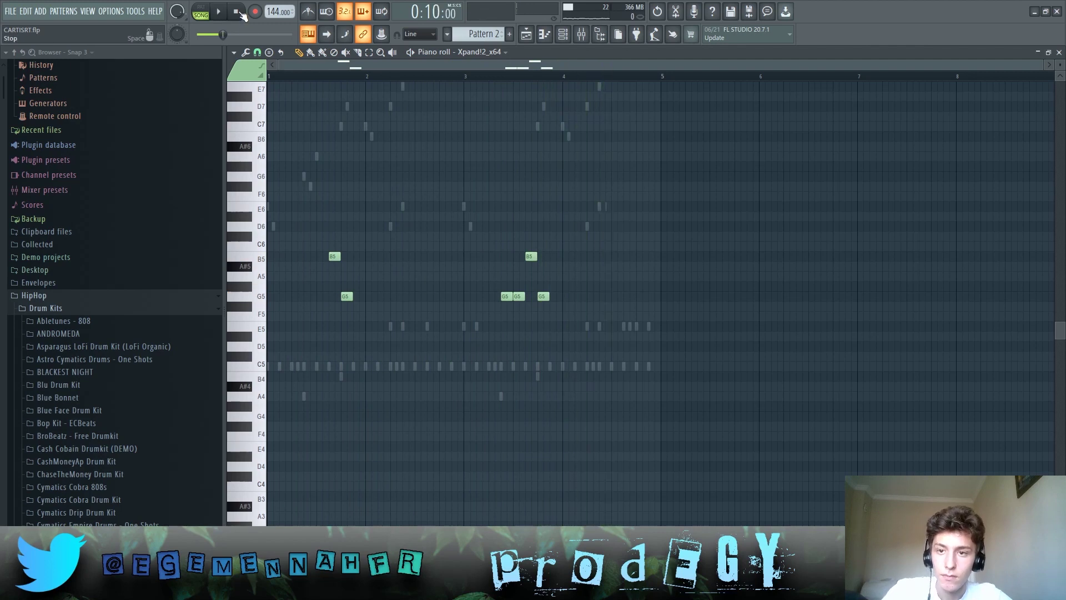
click(239, 13)
Step: Reopen the Xpand!2_x64 instrument, examine the sound used in part A, and close the plugin window
click(563, 33)
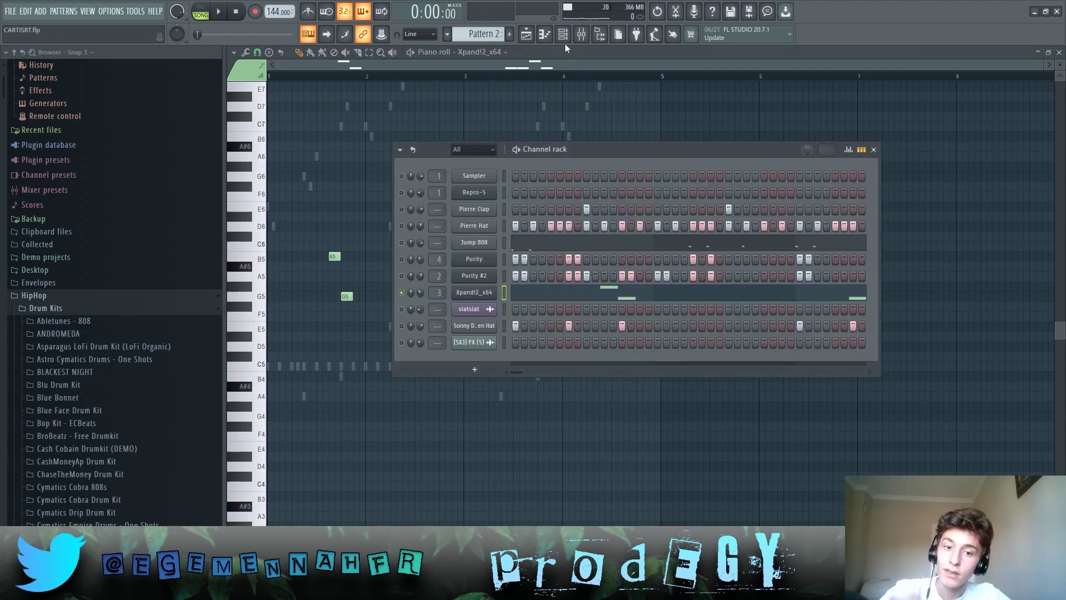
click(474, 294)
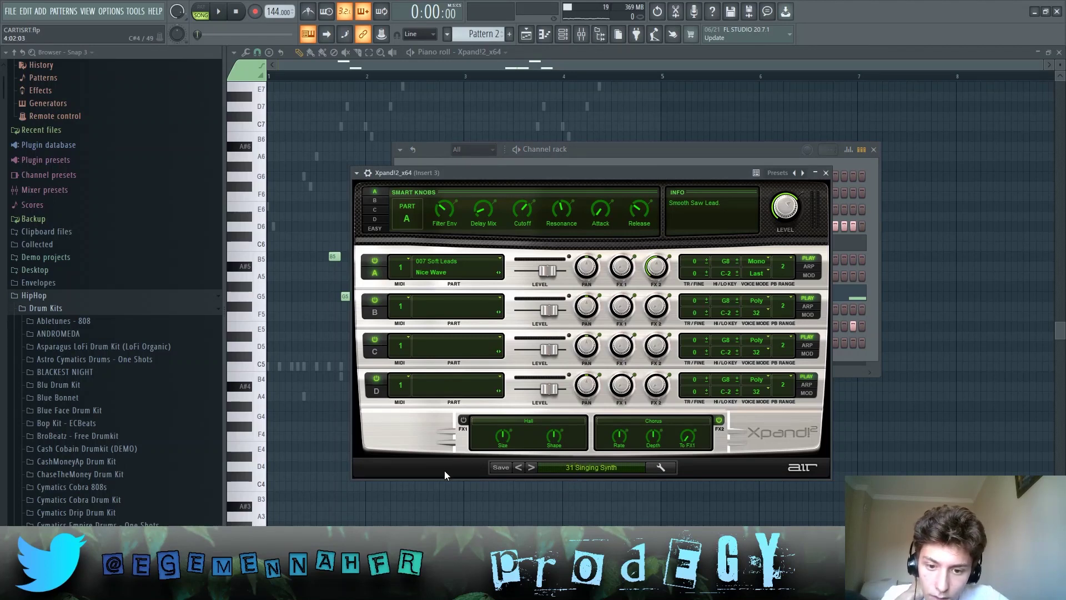
click(826, 172)
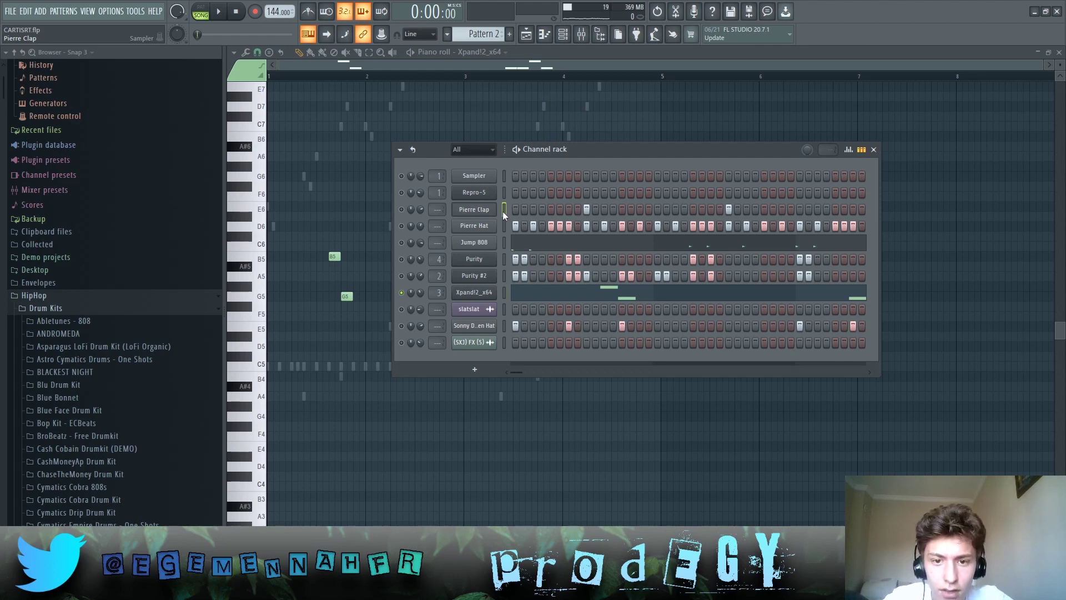
Step: Show the Pierre Clap notes of Pattern 2 in the piano roll, play back the clap part, and stop playback
key(F7)
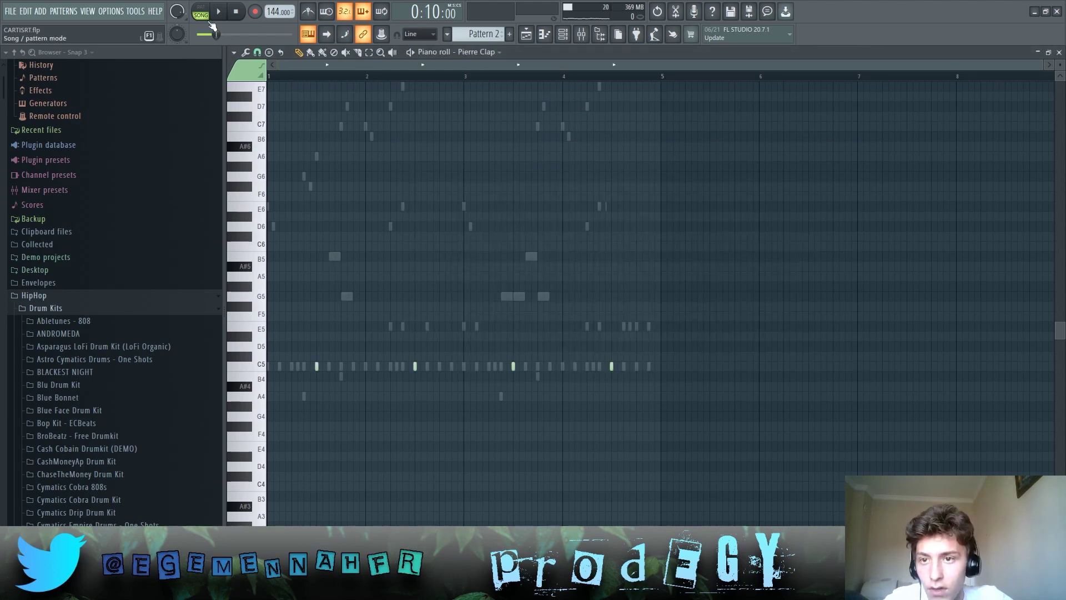
click(544, 34)
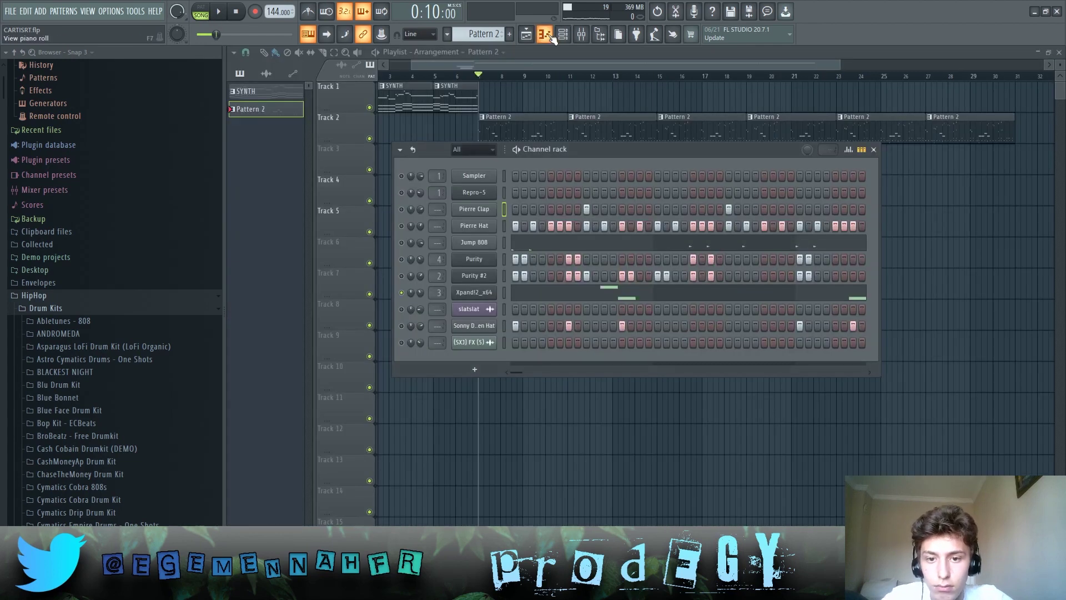
key(F7)
key(space)
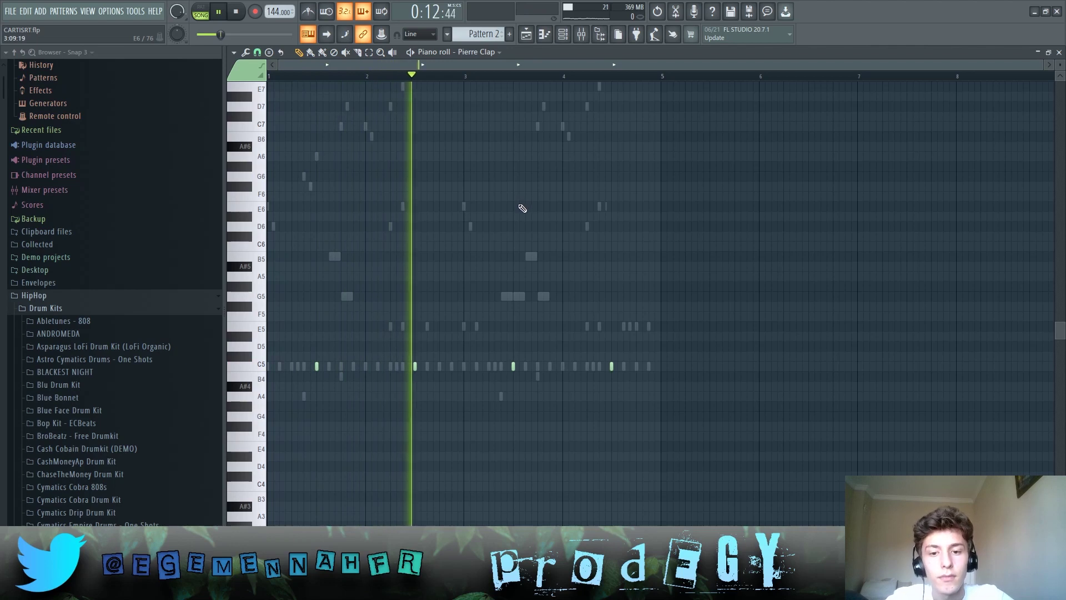
key(space)
Step: Switch the piano roll to the Pierre Hat notes and select the first two bars of the pattern
drag(483, 441, 737, 338)
ctrl+click(738, 338)
click(497, 135)
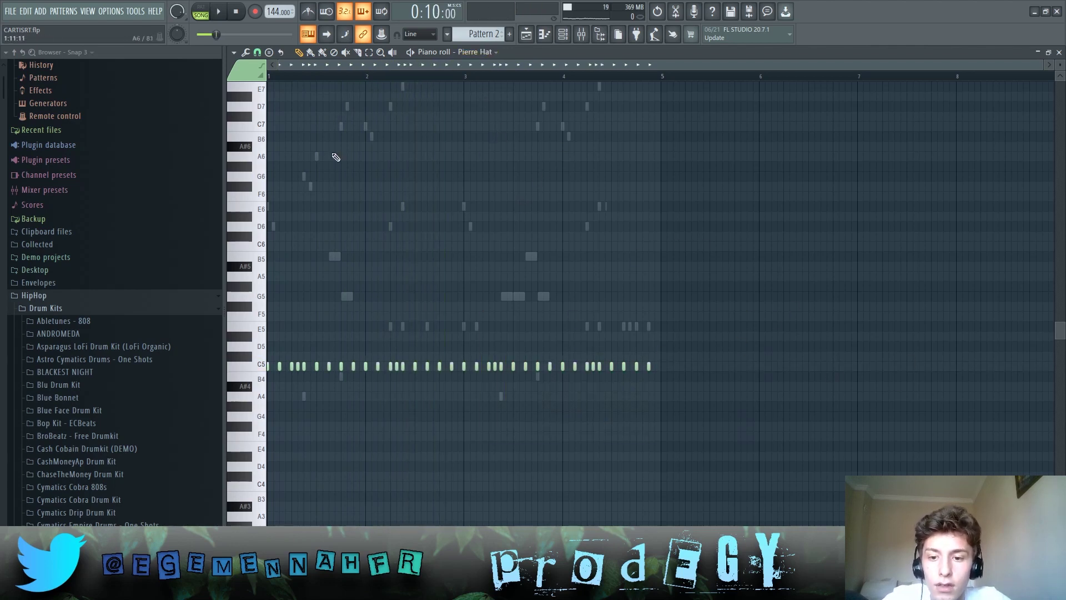
drag(465, 81, 2, 133)
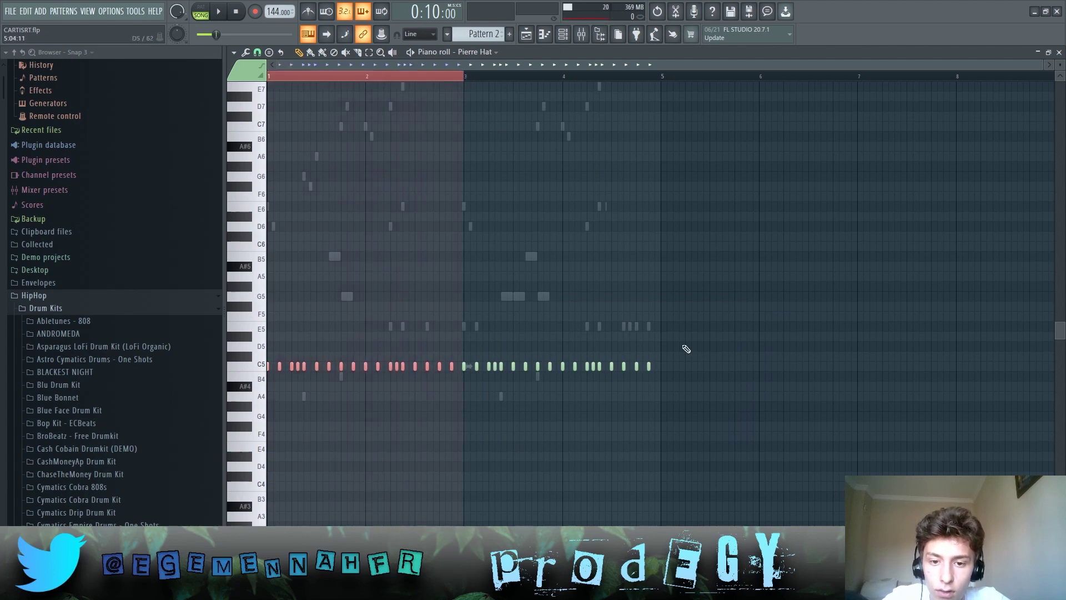
Step: Solo the Pierre Hat channel, play back its part, clear the two-bar selection, and stop playback
click(562, 34)
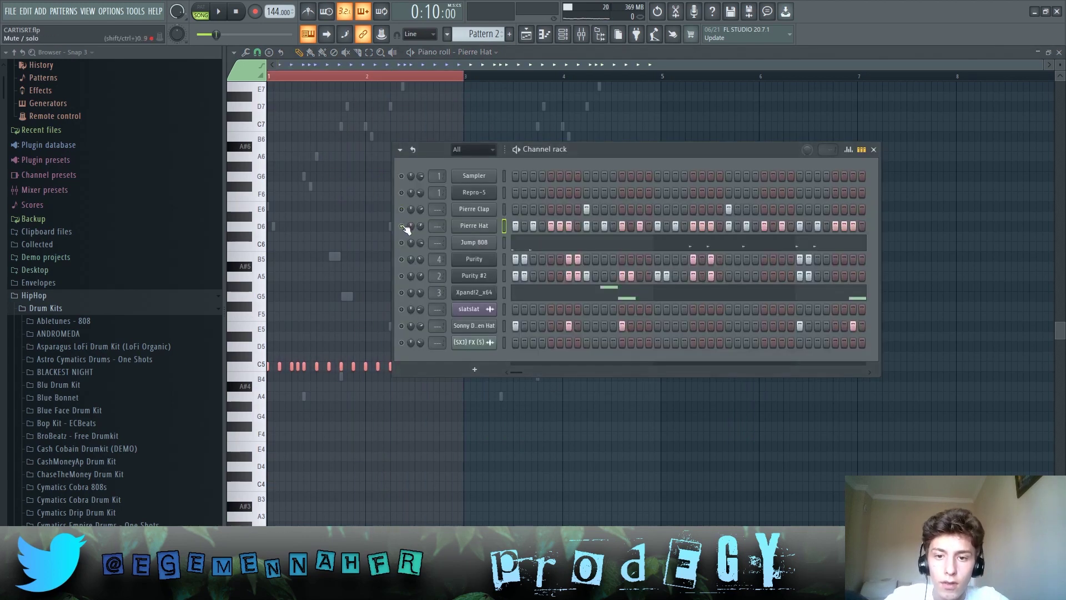
key(space)
key(F6)
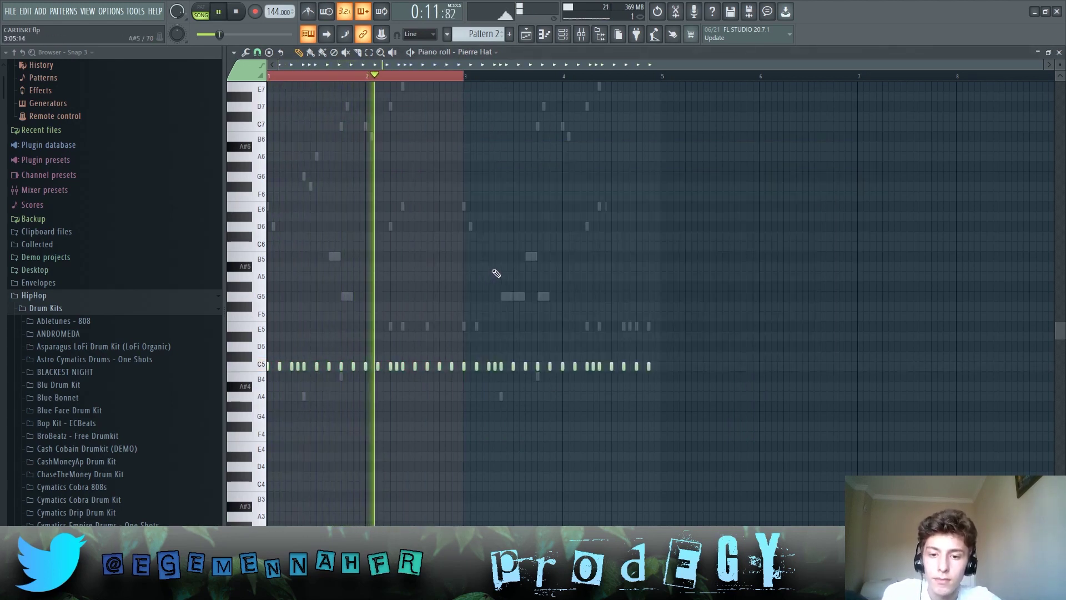
ctrl+click(450, 78)
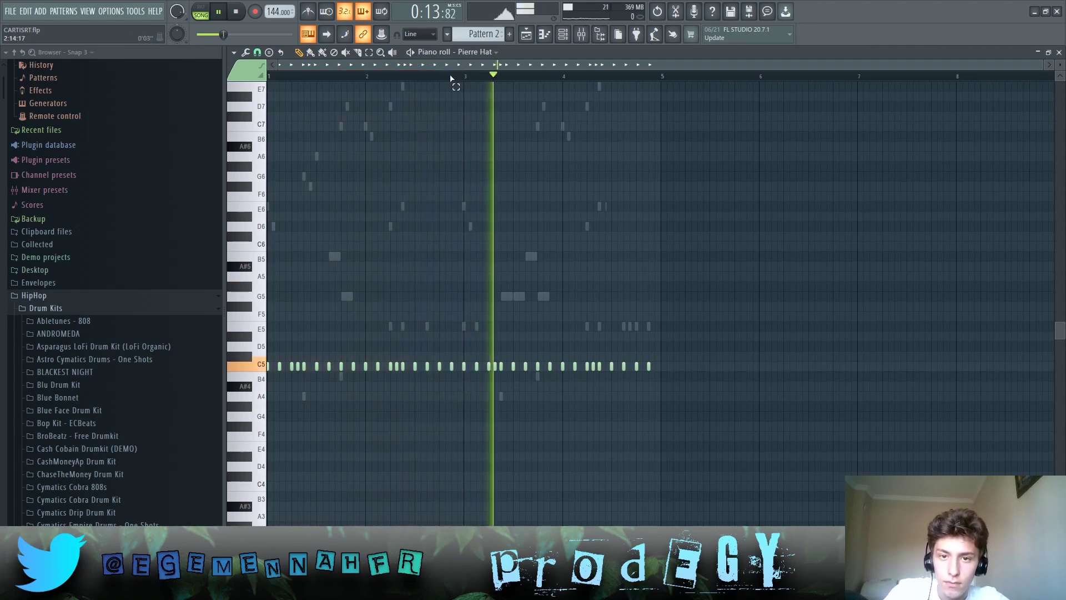
key(space)
Step: Solo the Jump 808 channel, show its Pattern 2 notes in the piano roll, and play back the part
click(563, 34)
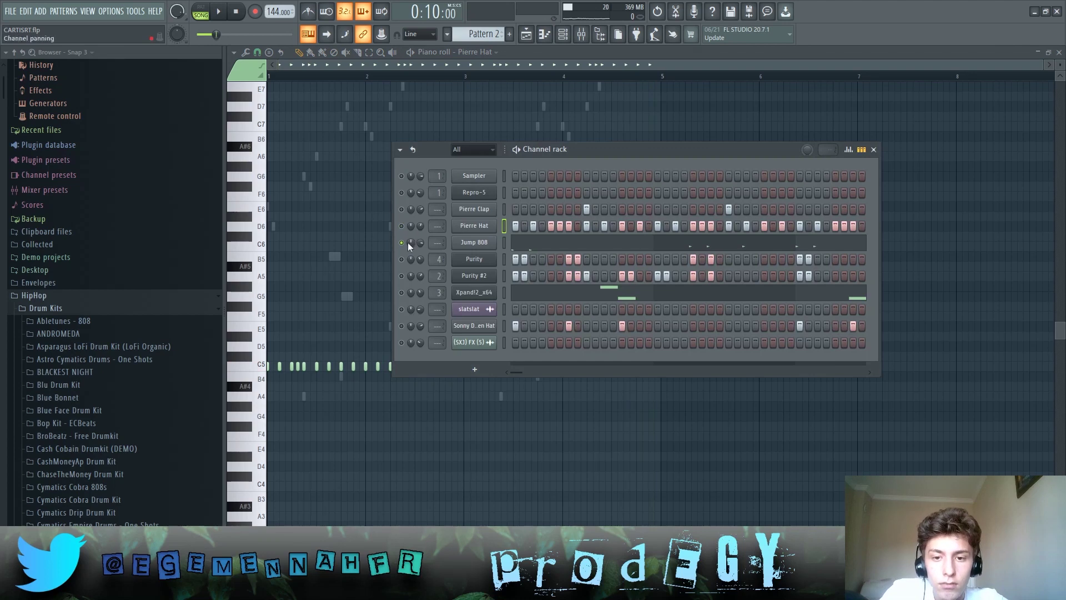
click(523, 251)
scroll(337, 366, down, 3)
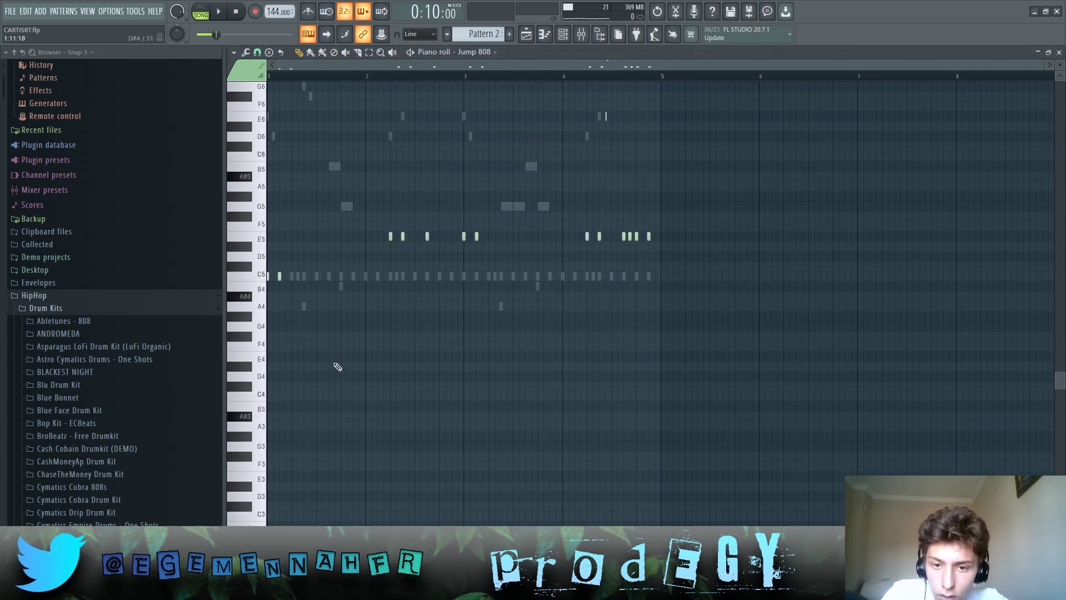
scroll(337, 366, up, 1)
drag(700, 376, 52, 181)
right_click(333, 376)
scroll(276, 357, up, 2)
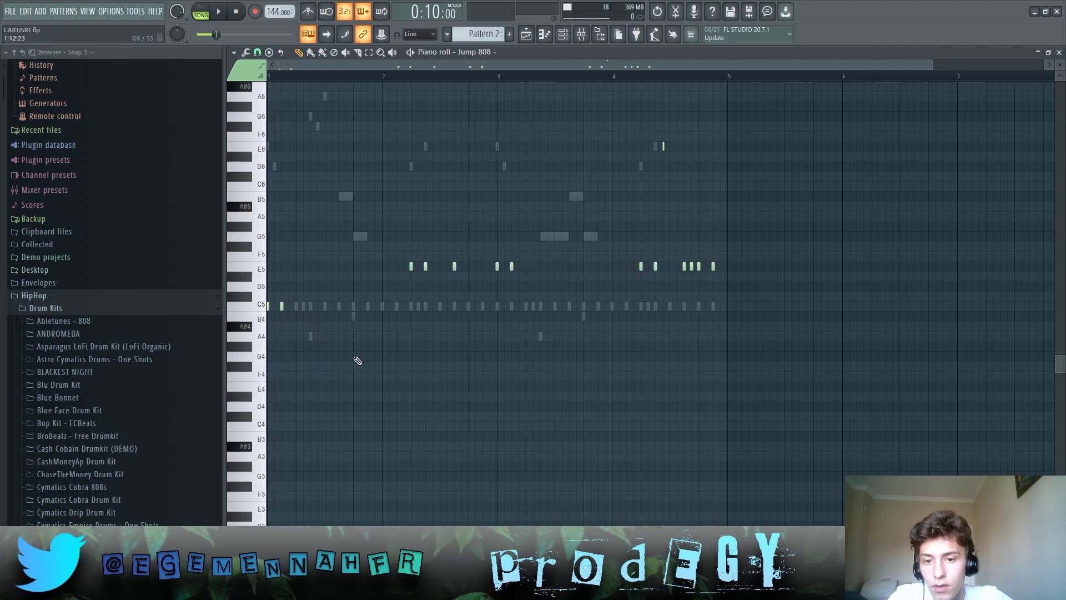
key(space)
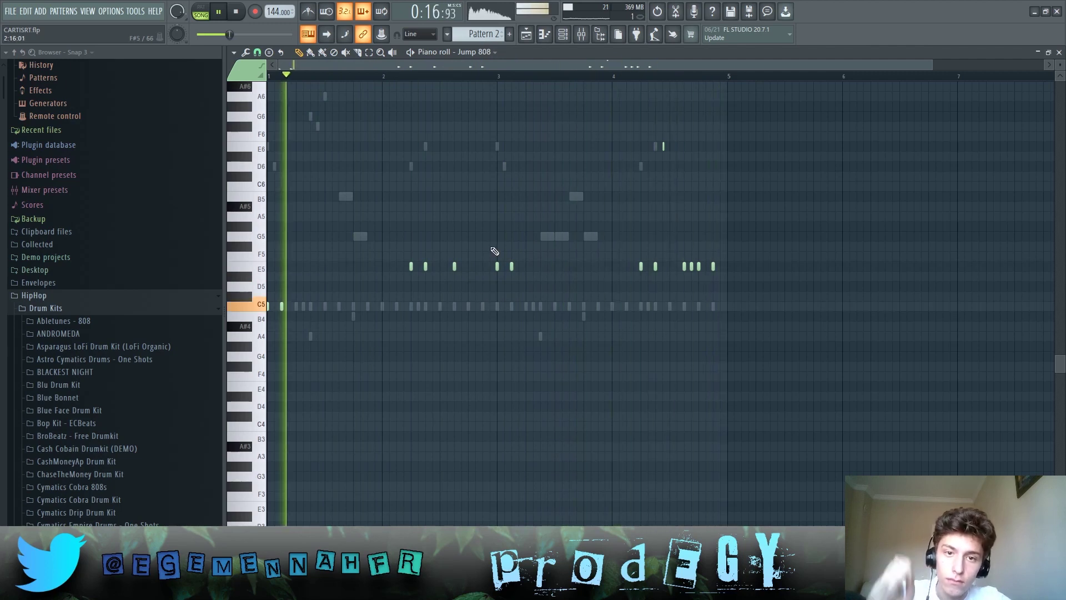
Step: Stop playback and examine the Jump 808's high E6 note in bar 4 up close
key(space)
scroll(675, 183, up, 1)
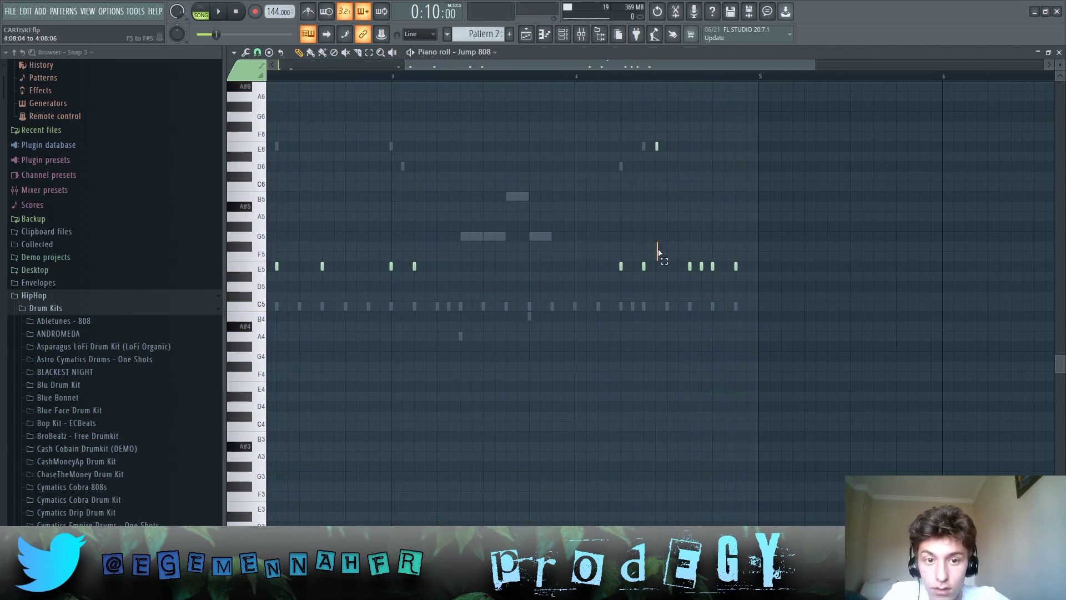
drag(657, 255, 704, 103)
scroll(666, 172, up, 2)
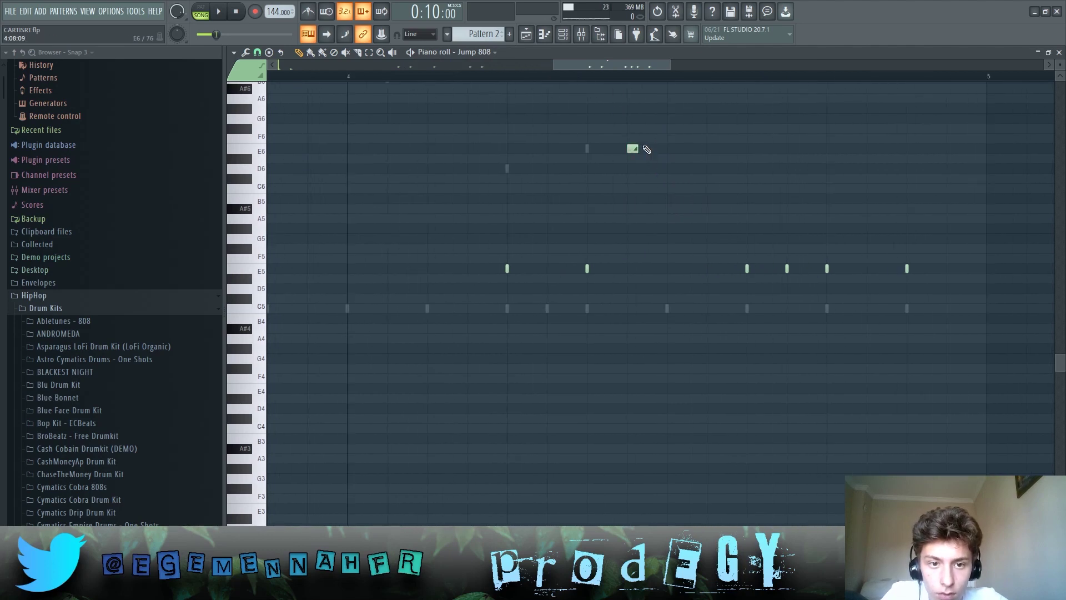
scroll(640, 151, down, 5)
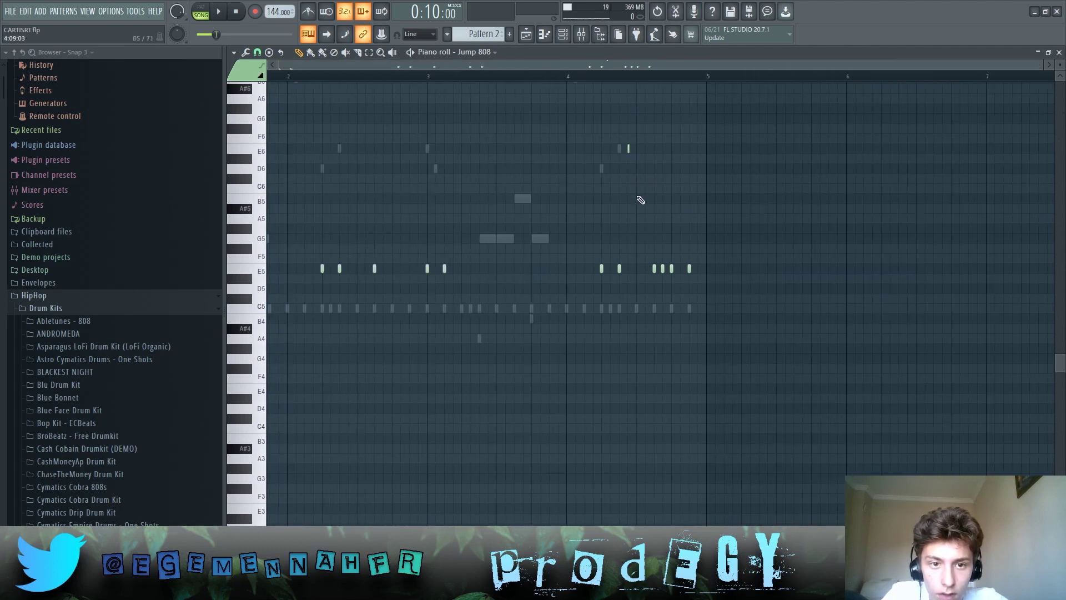
Step: Highlight the Jump 808 notes around bar 4 with a selection, and clear it
drag(746, 362, 595, 183)
right_click(664, 329)
drag(681, 349, 542, 137)
right_click(607, 220)
Step: Solo the Sonny Digital Open Hat channel and show its Pattern 2 notes in the piano roll
click(573, 39)
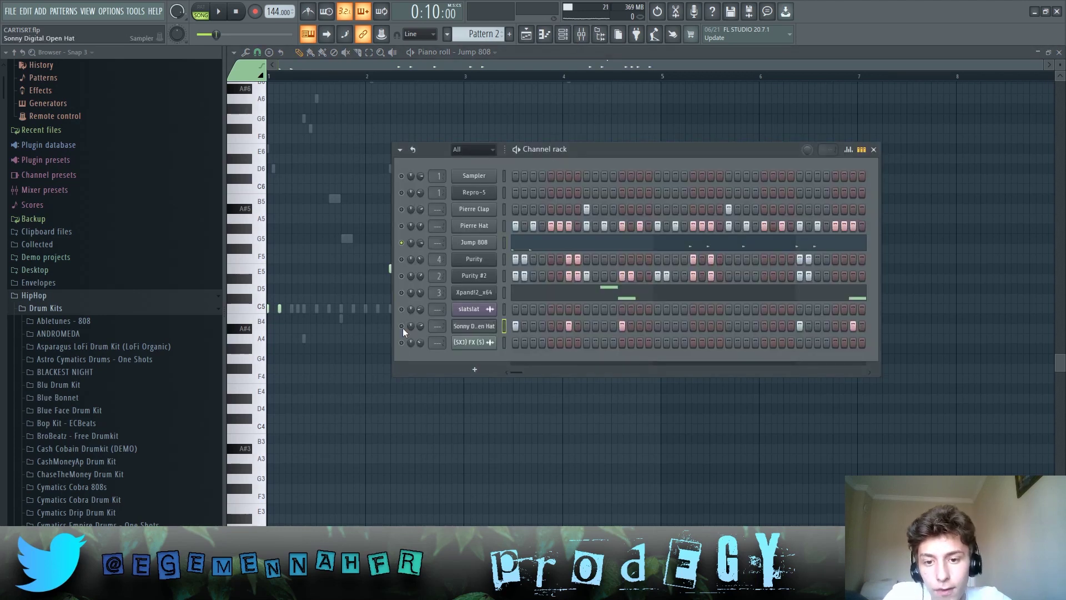
key(F6)
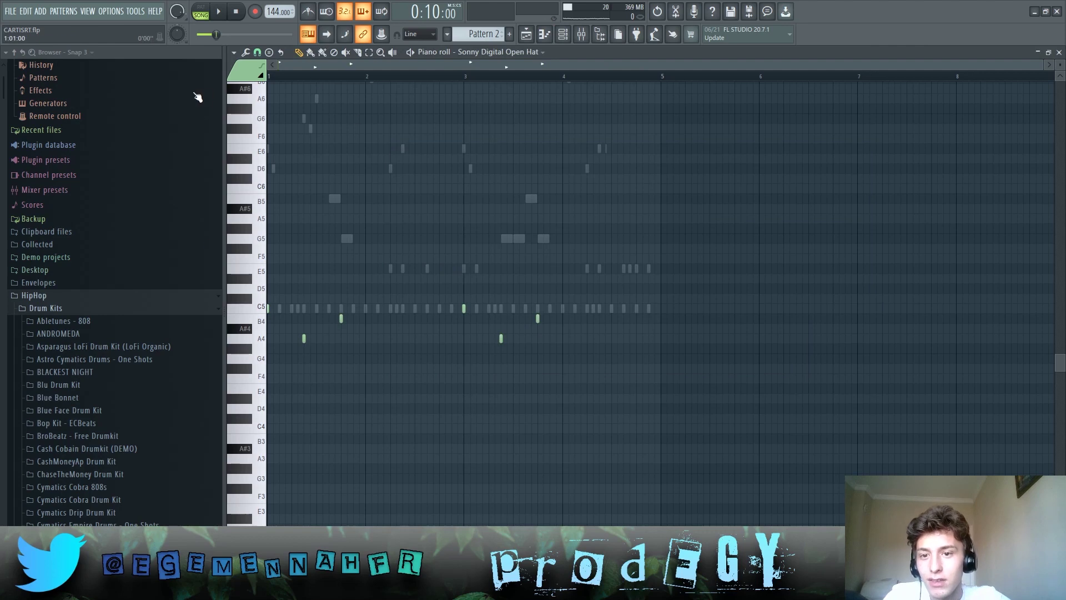
scroll(274, 388, up, 3)
Step: Highlight the open hat notes with selections across the pattern and within bar 1, clearing the selection each time
drag(267, 398, 827, 281)
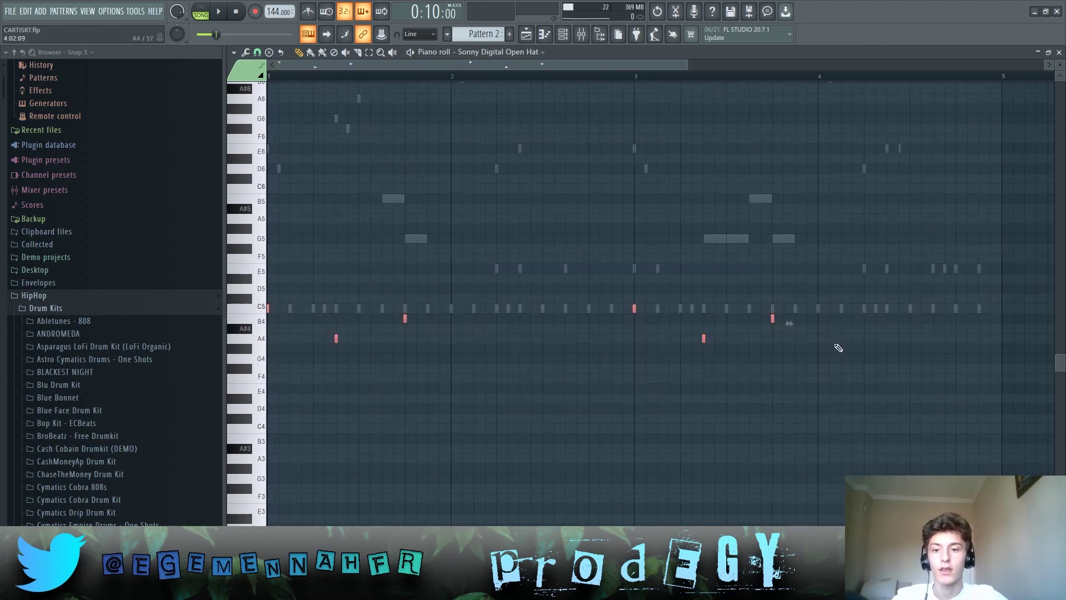
drag(917, 401, 268, 274)
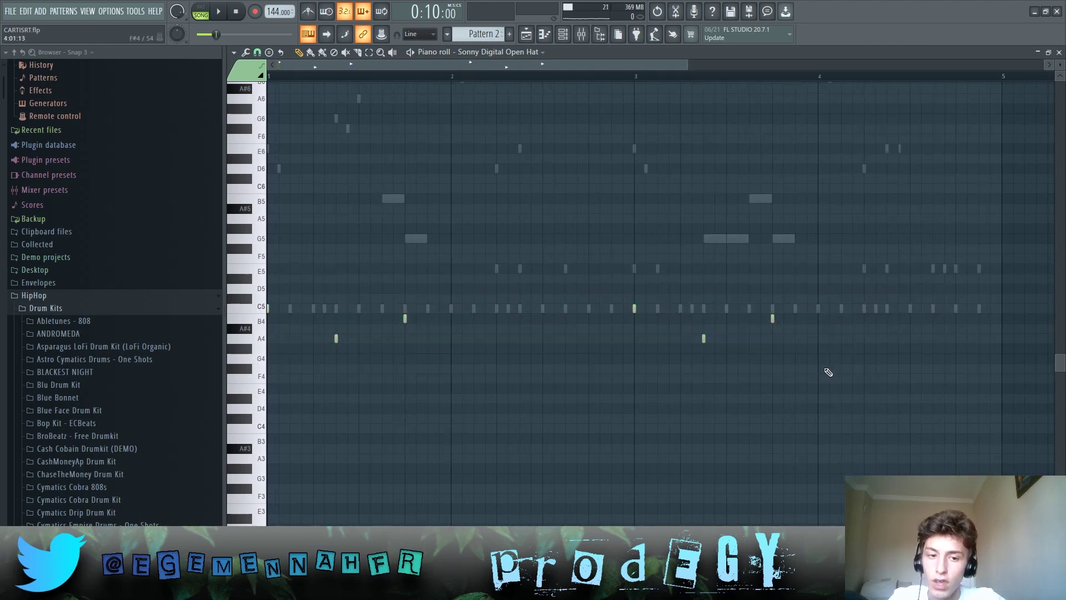
drag(859, 373, 299, 223)
right_click(320, 253)
drag(445, 376, 321, 283)
right_click(388, 375)
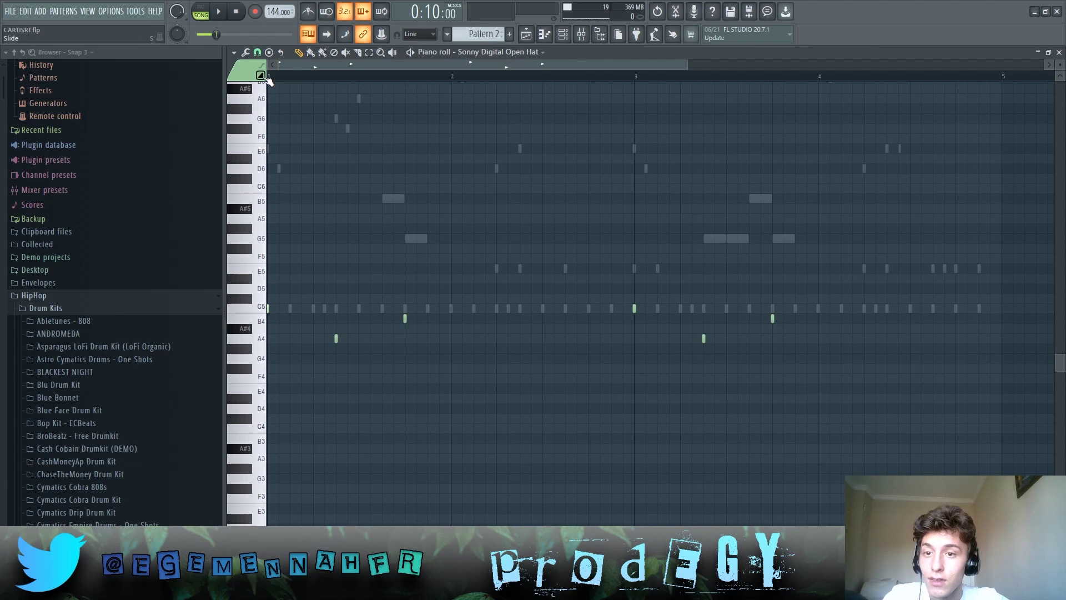
Step: Play back the soloed open hat part and stop playback
key(space)
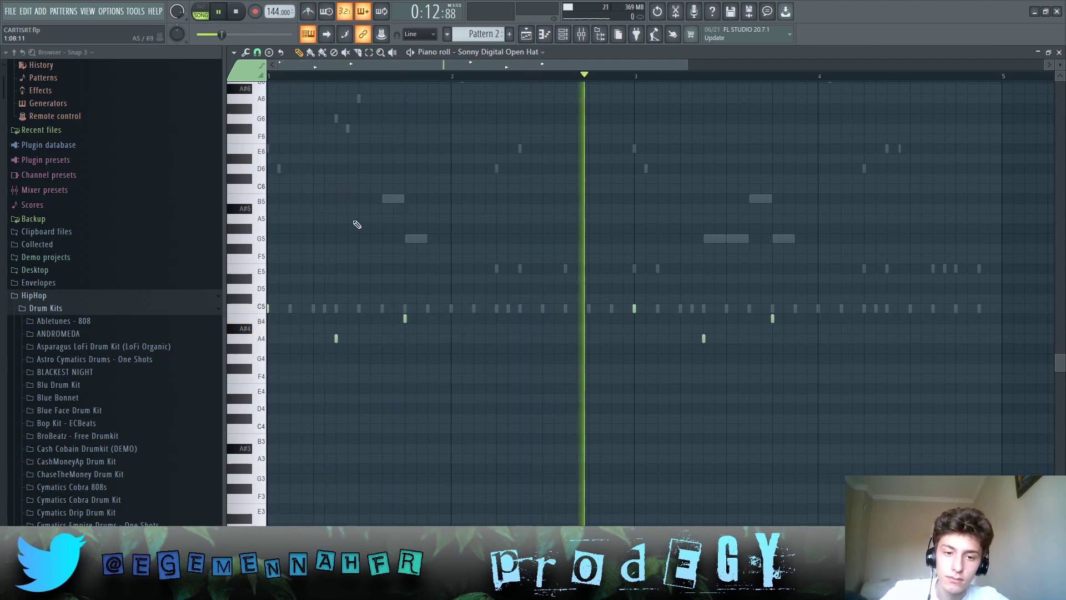
scroll(382, 249, down, 2)
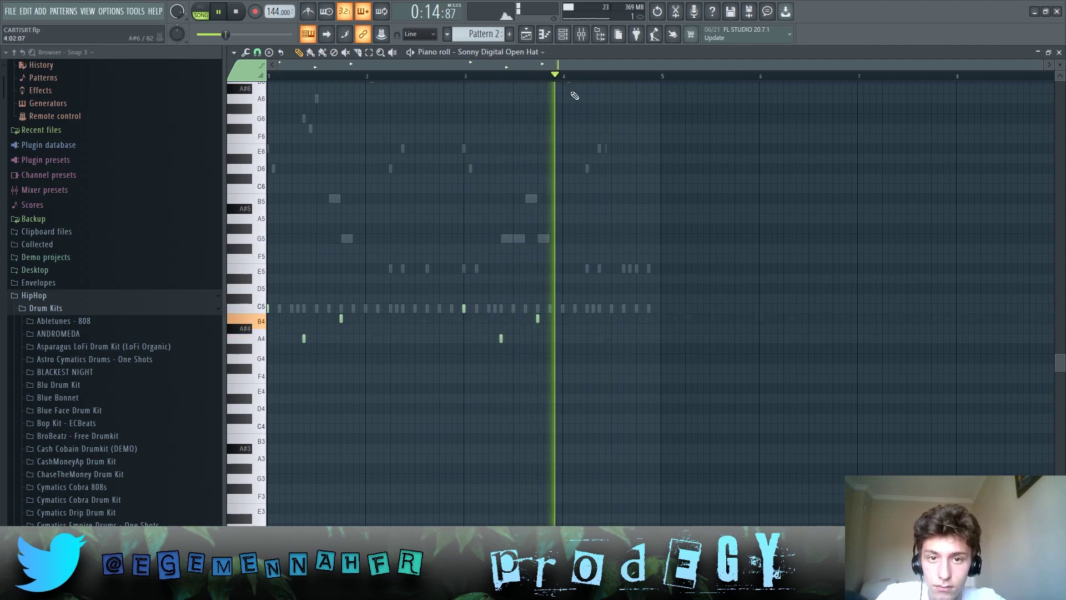
key(space)
Step: Turn off the open hat solo so all channels sound, return to the playlist, and play the arrangement from Pattern 2
click(562, 34)
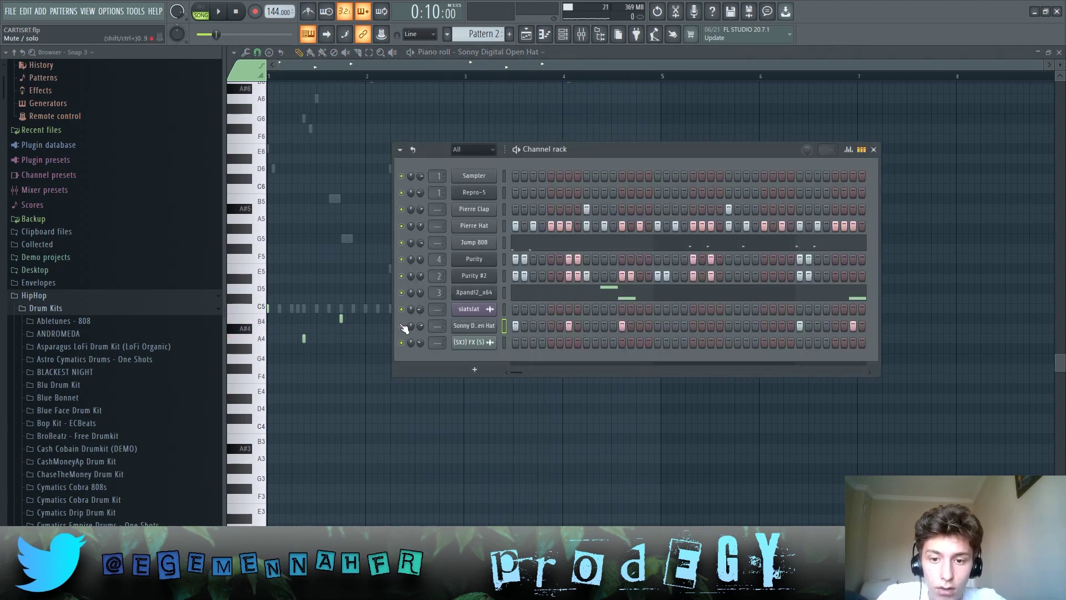
click(528, 35)
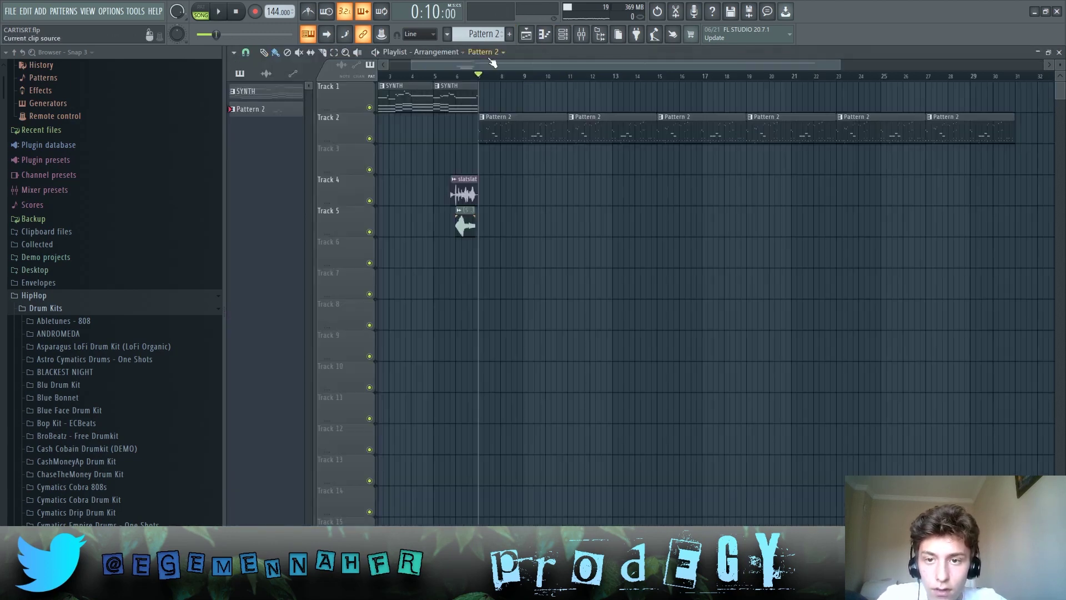
scroll(528, 121, up, 5)
key(space)
Step: View the Pierre Clap, Purity and Purity #2 notes of Pattern 2 in the piano roll during playback, and stop
double_click(577, 134)
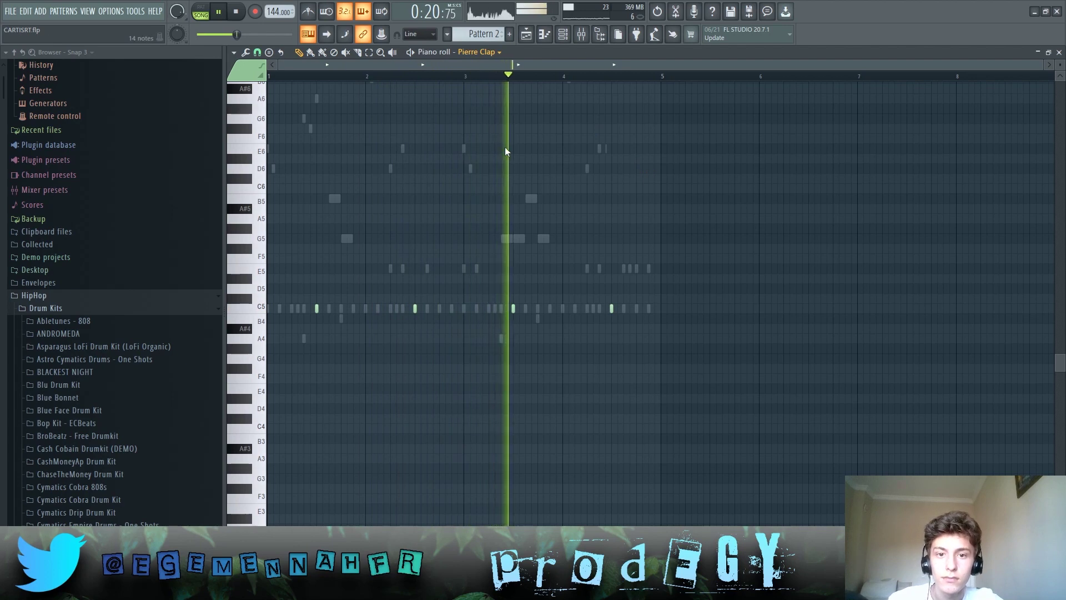
key(Up)
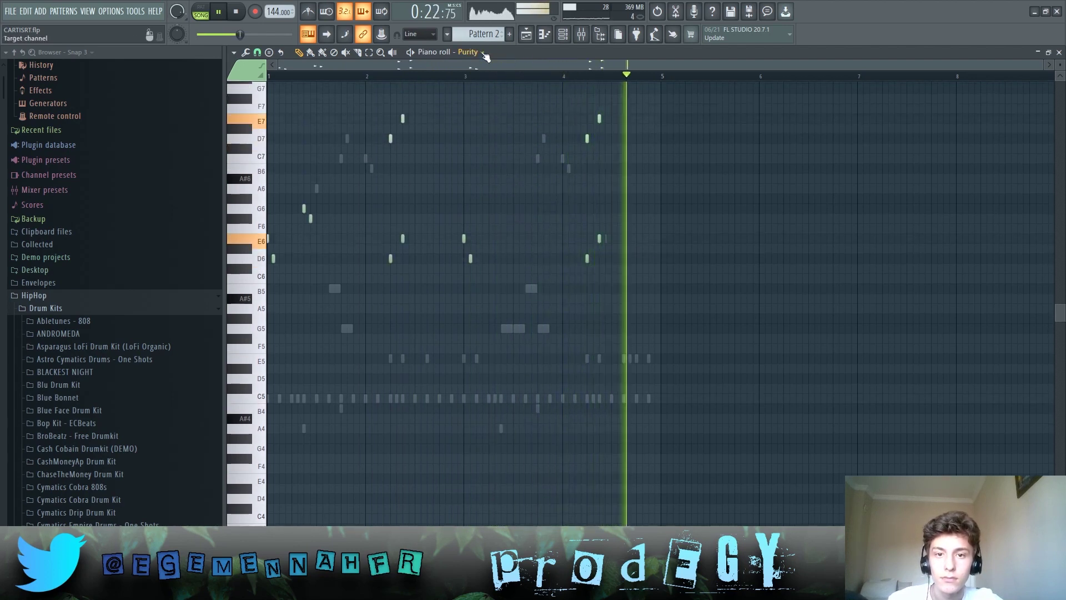
key(Down)
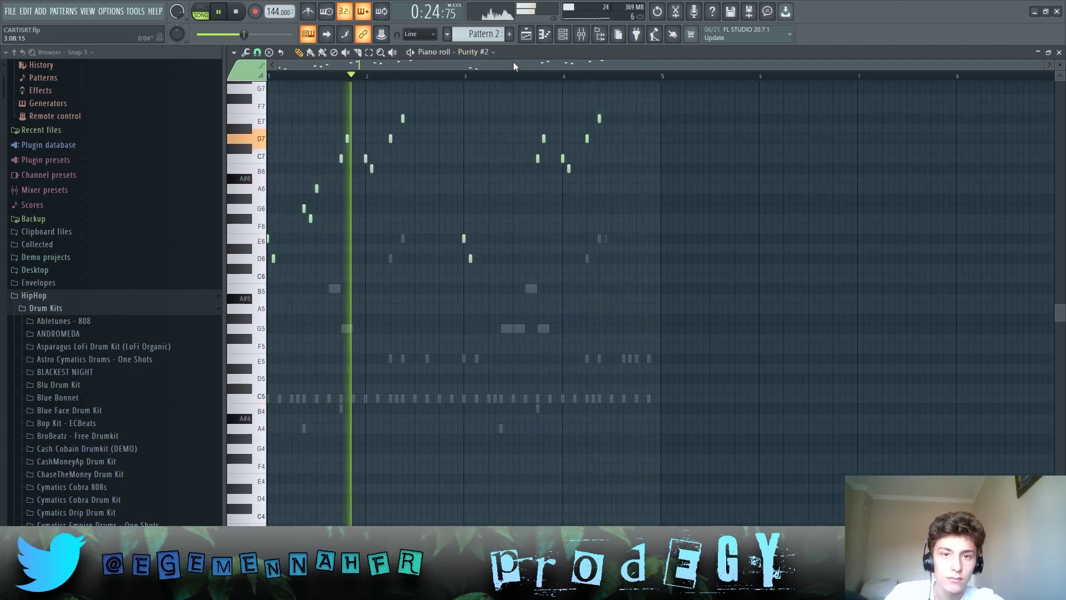
key(space)
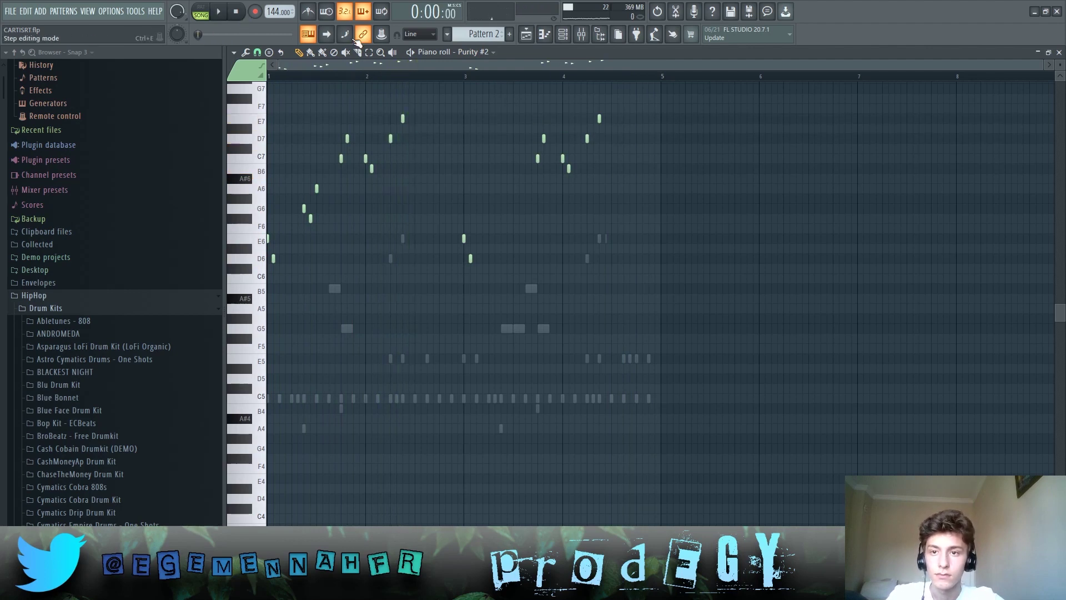
Step: Return to the playlist, show the whole arrangement, and briefly check the channel rack
click(526, 34)
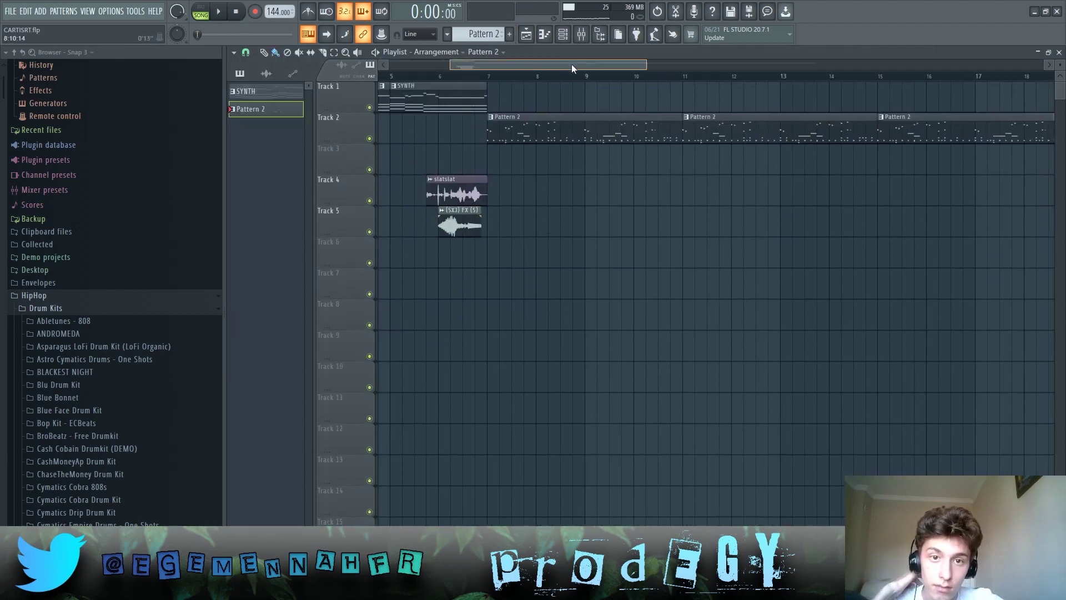
mouse_move(571, 64)
mouse_down()
mouse_move(631, 61)
mouse_move(613, 55)
mouse_move(562, 75)
mouse_up()
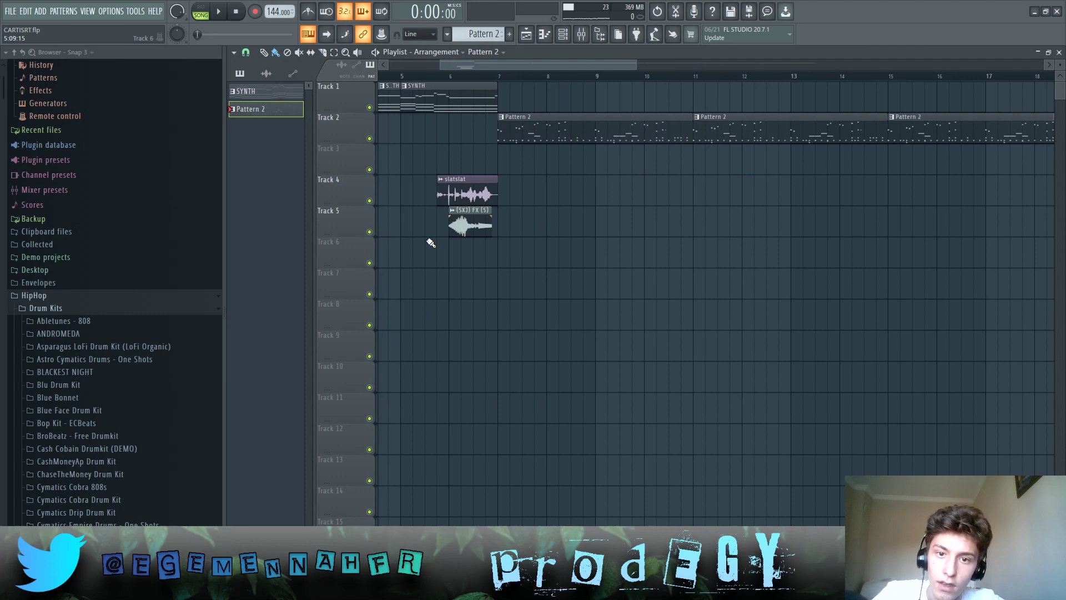
scroll(423, 248, down, 3)
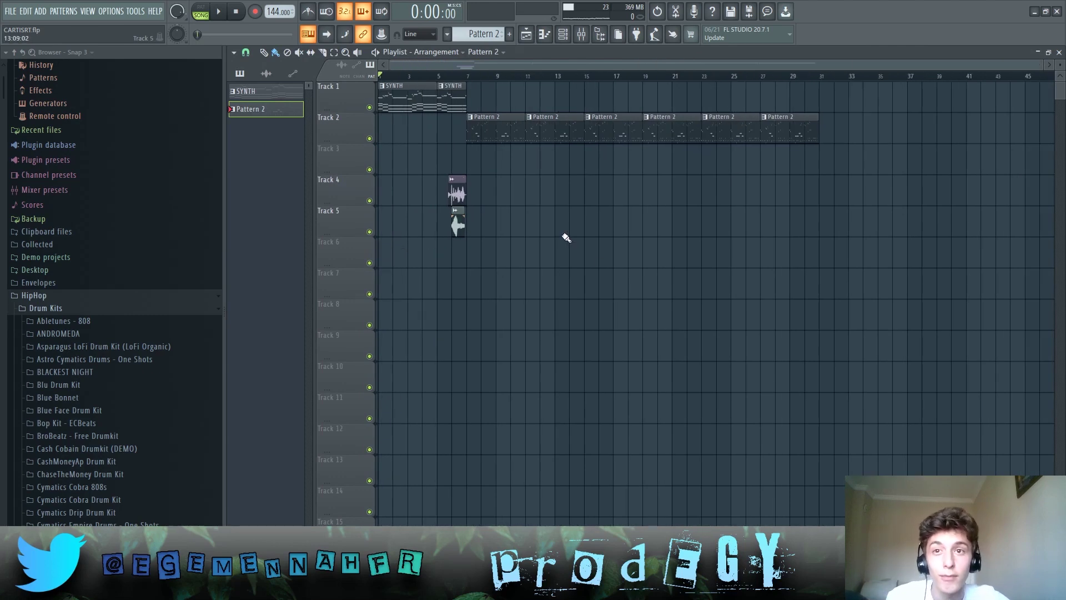
click(563, 34)
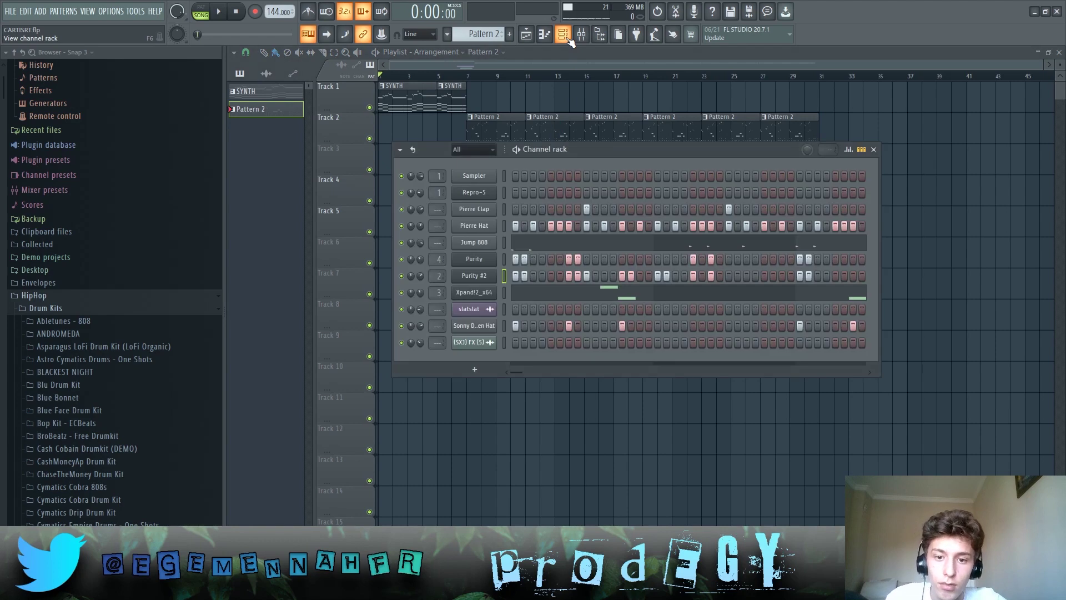
click(567, 38)
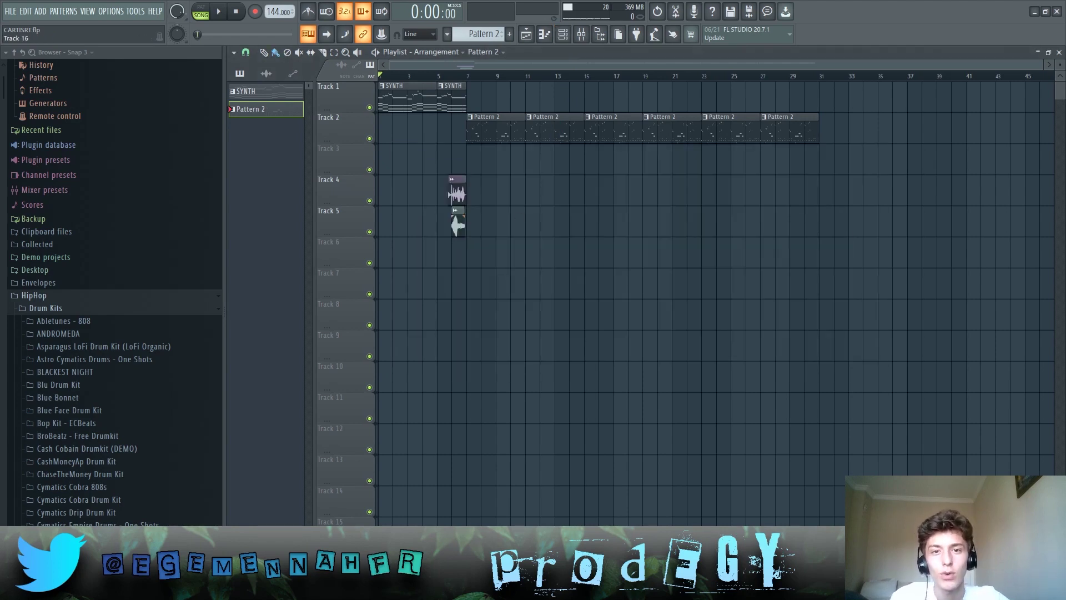